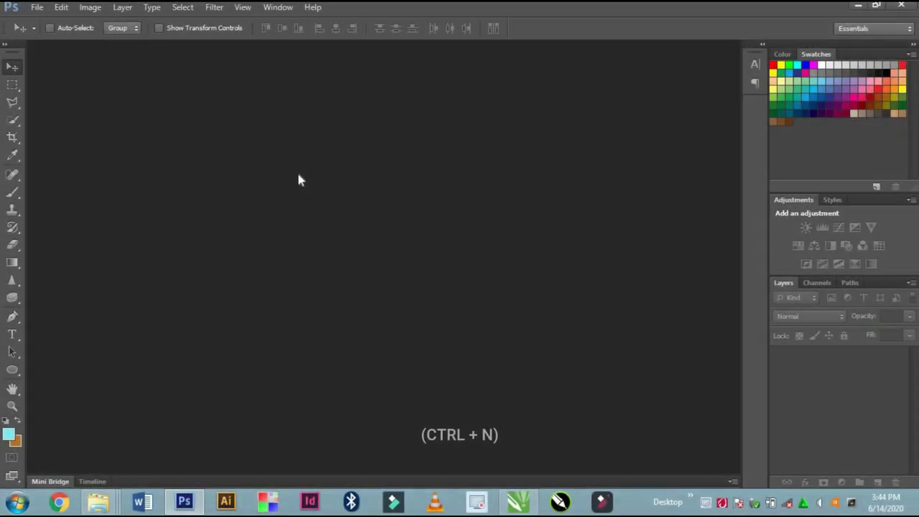
Create a new 2000 × 2000 pixel document at 300 pixels per inch.
{"action": "key", "text": "ctrl+n"}
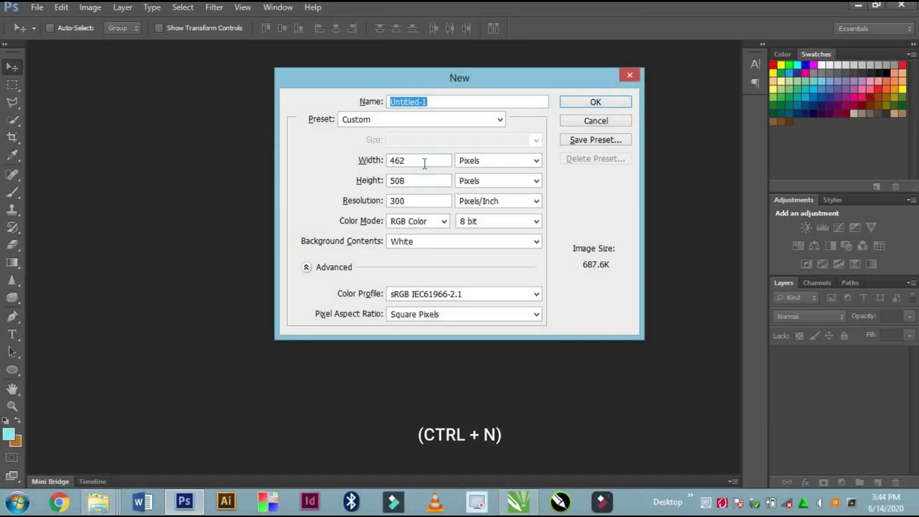
{"action": "double_click", "coordinate": [424, 163]}
{"action": "type", "text": "20"}
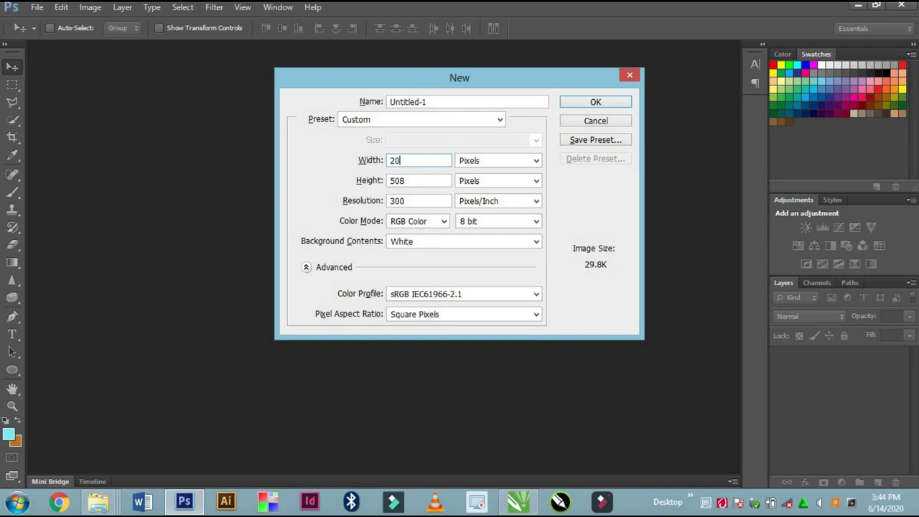
{"action": "type", "text": "0"}
{"action": "left_click", "coordinate": [341, 183]}
{"action": "type", "text": "2"}
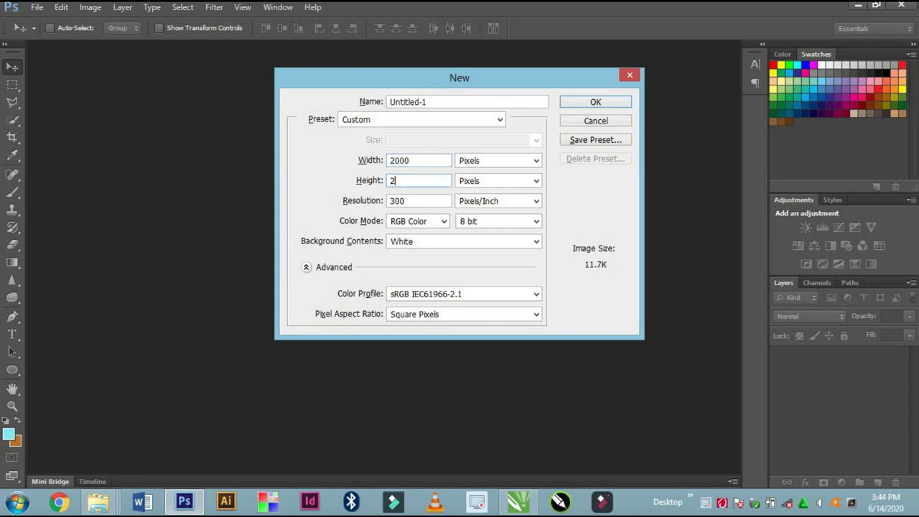
{"action": "type", "text": "000"}
{"action": "left_click", "coordinate": [582, 103]}
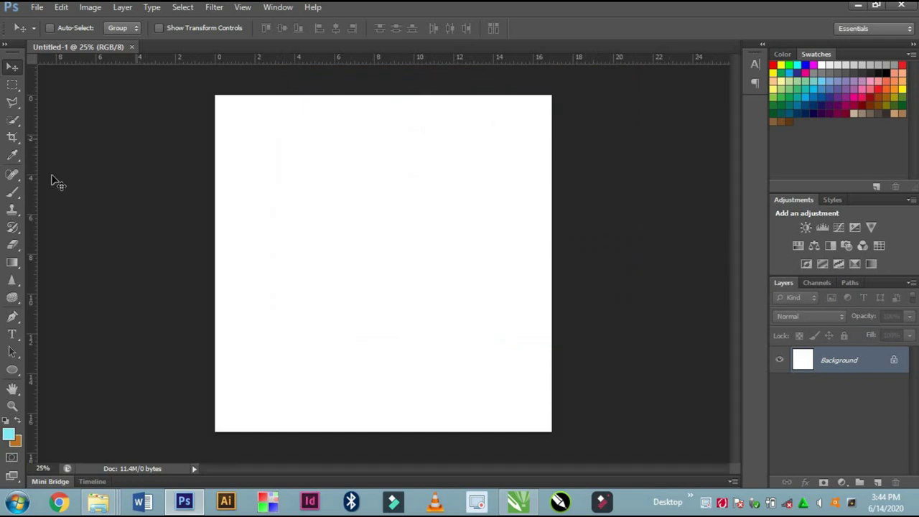
Load stroke-shaped brush preset 414 at 900 px and add an empty Layer 1.
{"action": "left_click", "coordinate": [12, 192]}
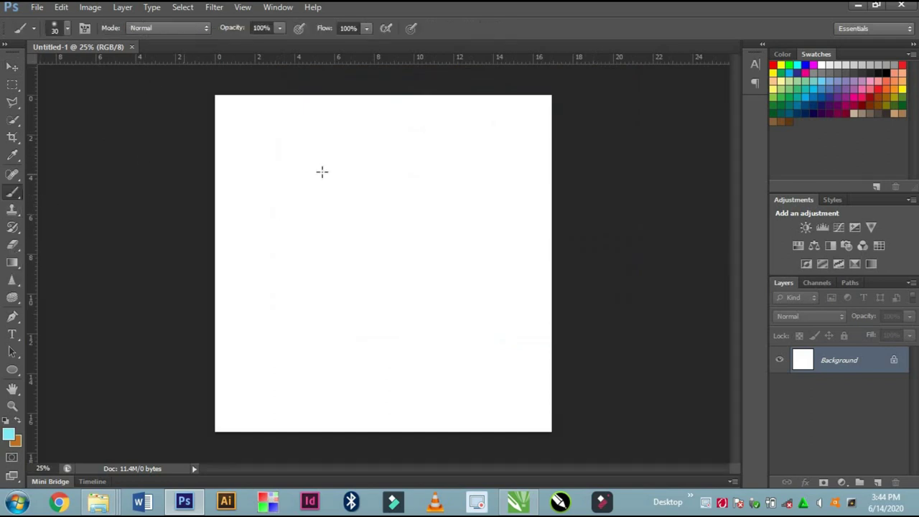
{"action": "left_click", "coordinate": [67, 28]}
{"action": "scroll", "coordinate": [150, 151], "scroll_direction": "down", "scroll_amount": 2}
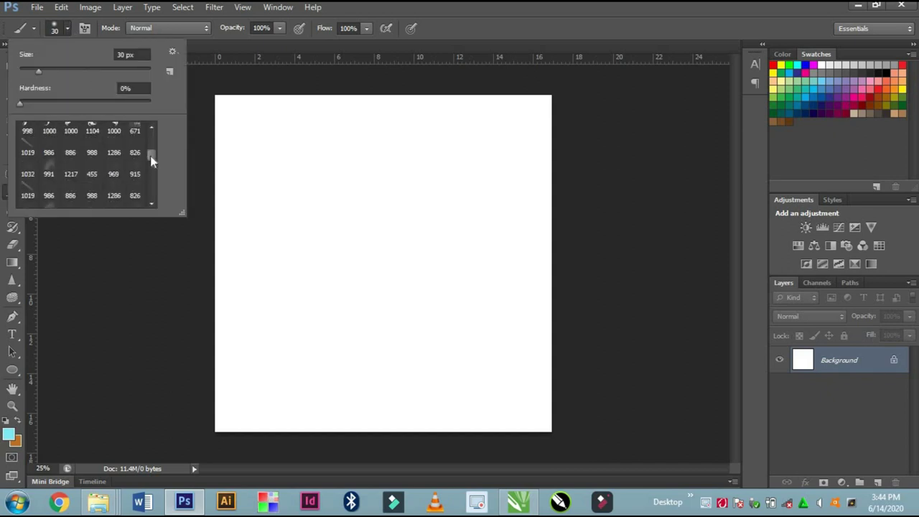
{"action": "scroll", "coordinate": [150, 156], "scroll_direction": "down", "scroll_amount": 2}
{"action": "scroll", "coordinate": [150, 155], "scroll_direction": "down", "scroll_amount": 2}
{"action": "scroll", "coordinate": [151, 158], "scroll_direction": "down", "scroll_amount": 2}
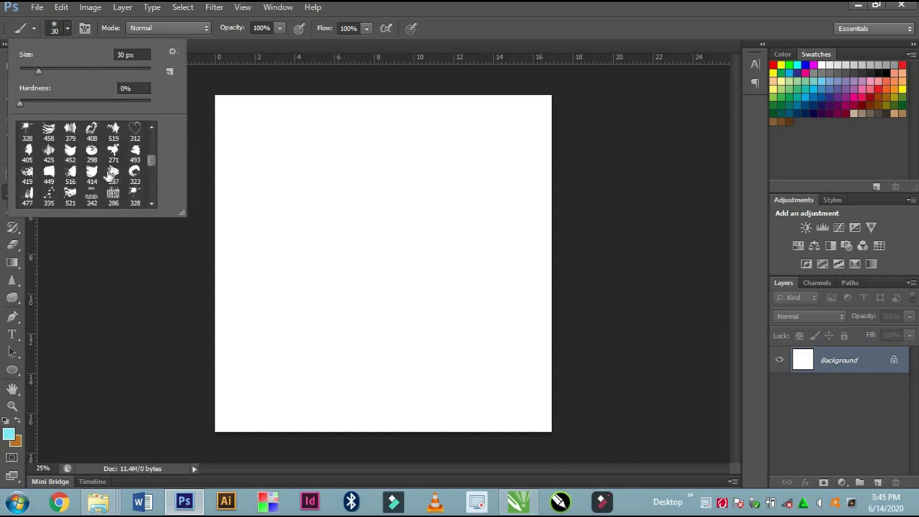
{"action": "left_click", "coordinate": [91, 173]}
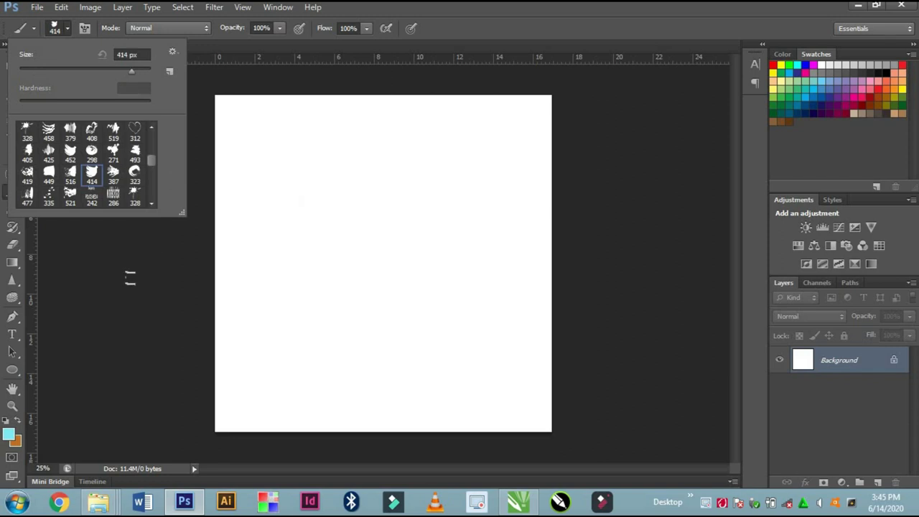
{"action": "left_click", "coordinate": [388, 254]}
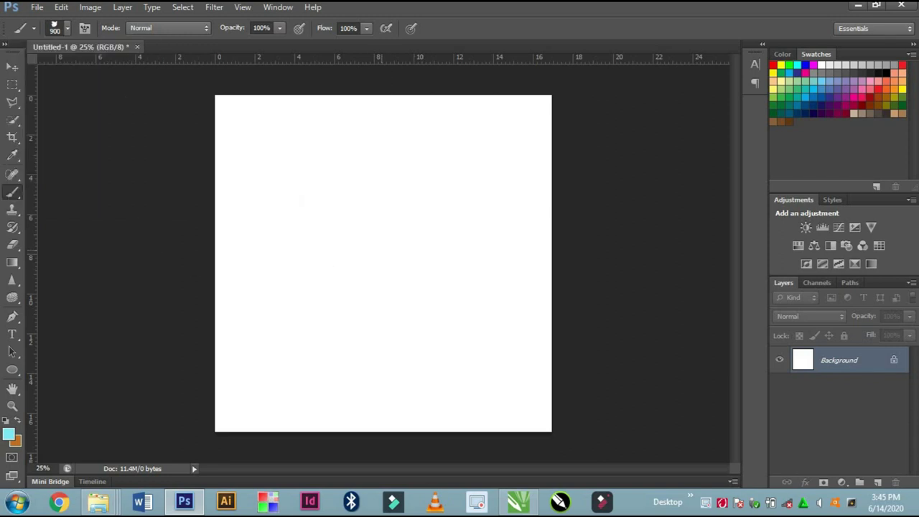
{"action": "left_click", "coordinate": [877, 483]}
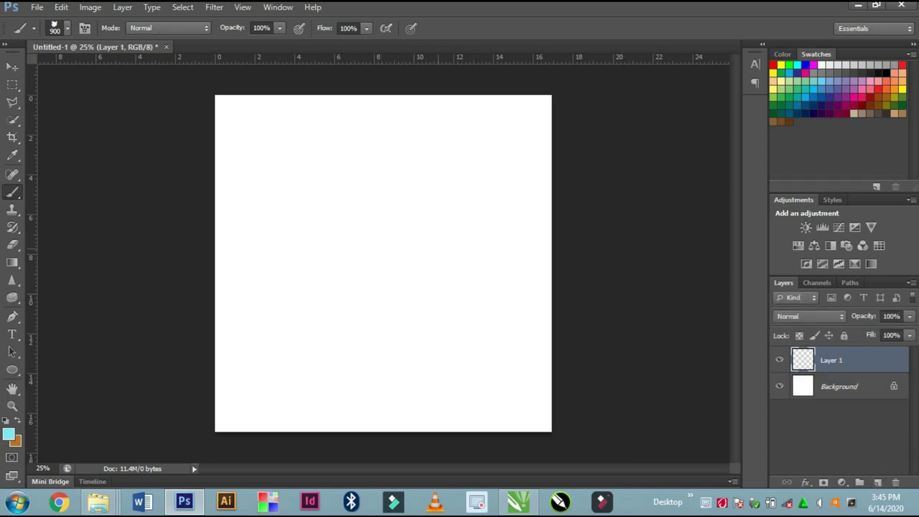
Paint one teal (40929c) brush stroke across the centre of Layer 1.
{"action": "left_click", "coordinate": [10, 434]}
{"action": "left_click", "coordinate": [678, 122]}
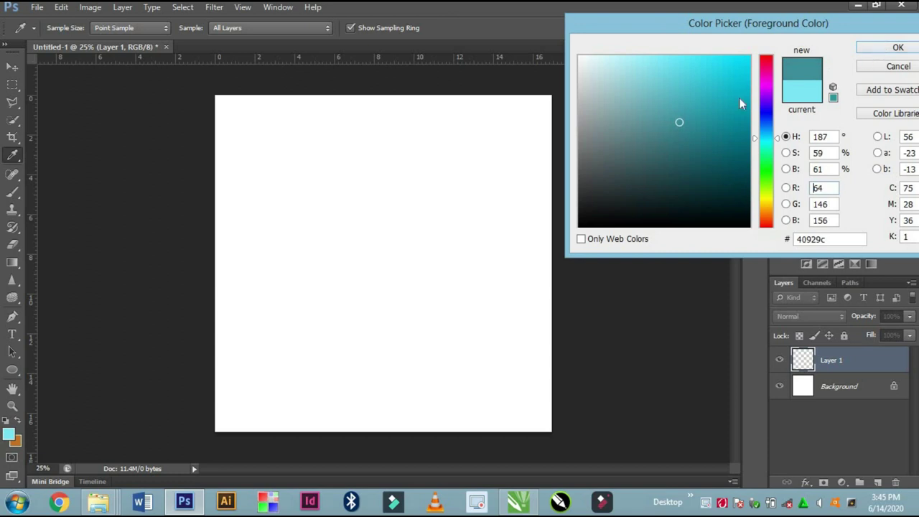
{"action": "key", "text": "Return"}
{"action": "key", "text": "b"}
{"action": "left_click_drag", "start_coordinate": [307, 249], "coordinate": [453, 244]}
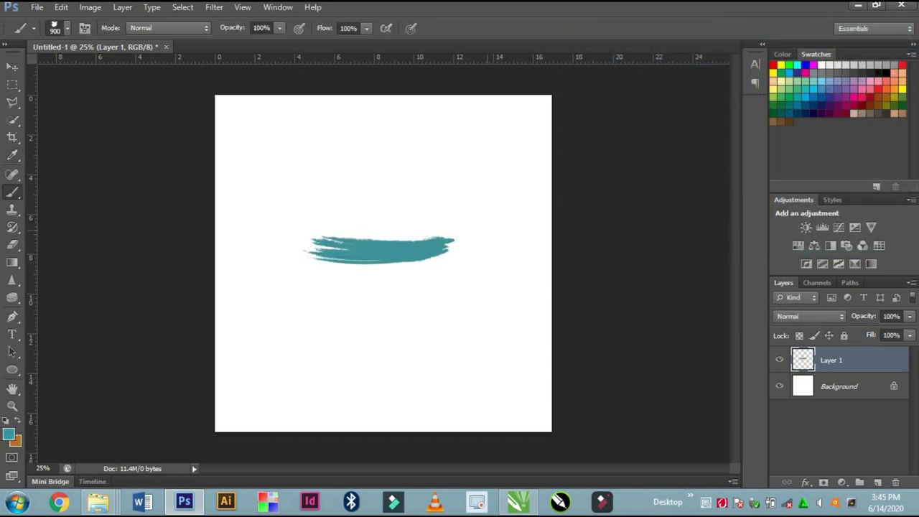
Convert the locked Background into an editable Layer 0.
{"action": "double_click", "coordinate": [892, 387]}
{"action": "left_click", "coordinate": [574, 156]}
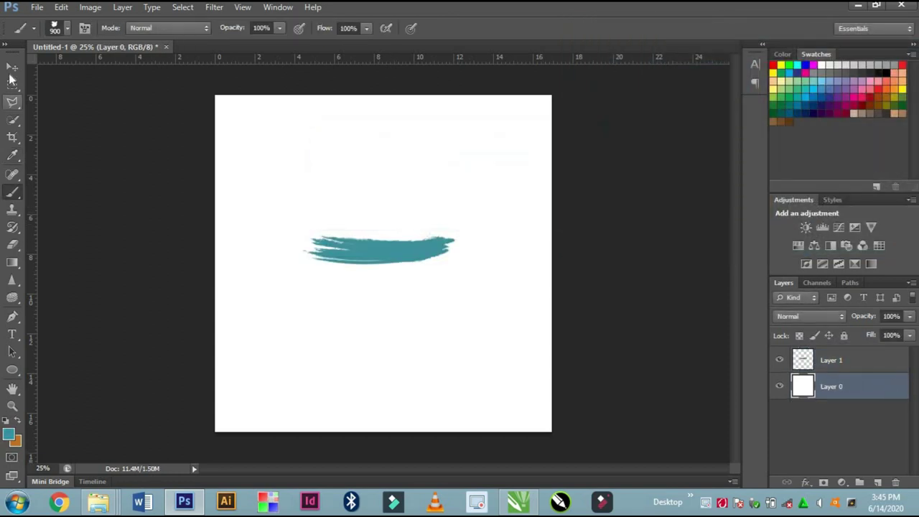
{"action": "left_click", "coordinate": [11, 68]}
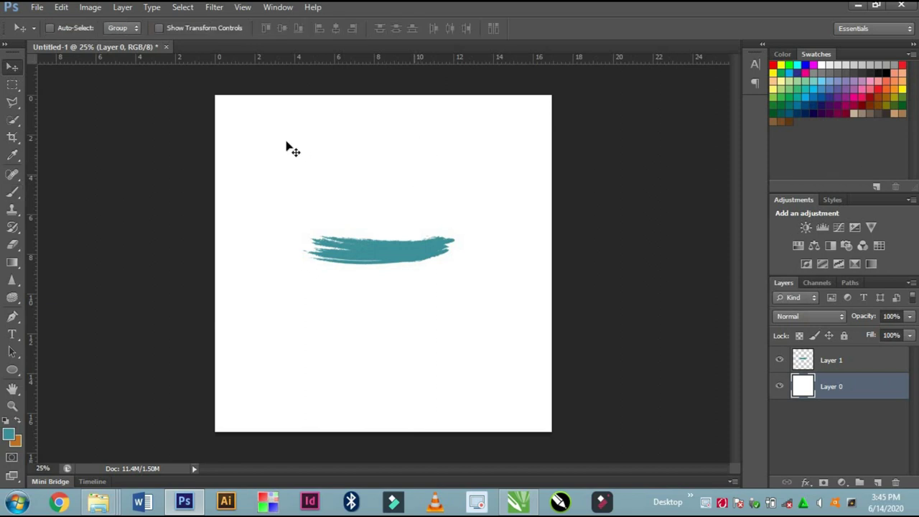
Scale the teal stroke on Layer 1 taller and wider, then nudge it slightly left.
{"action": "left_click", "coordinate": [163, 33]}
{"action": "left_click", "coordinate": [874, 361]}
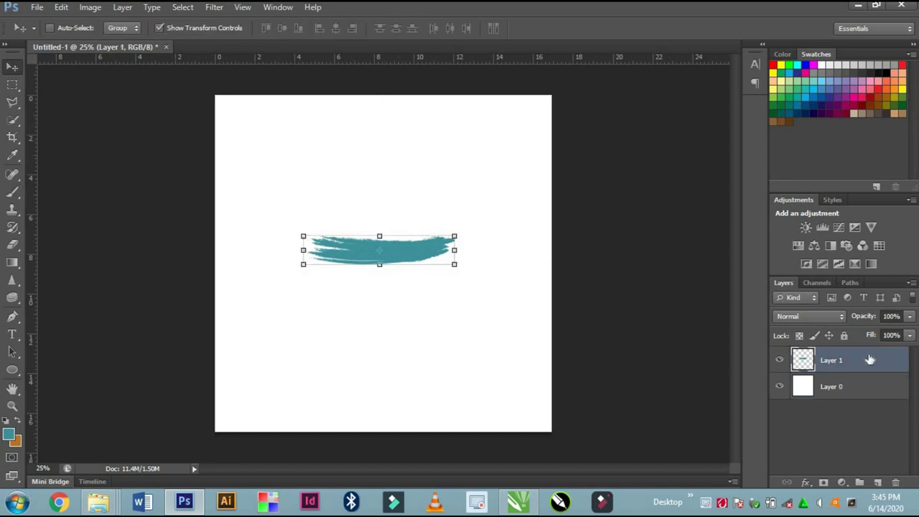
{"action": "left_click_drag", "start_coordinate": [379, 264], "coordinate": [381, 352]}
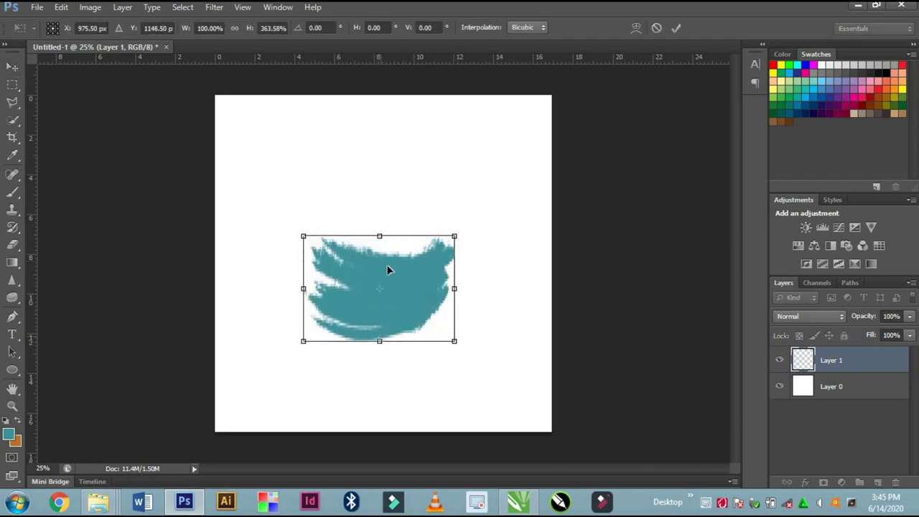
{"action": "left_click_drag", "start_coordinate": [381, 231], "coordinate": [381, 217]}
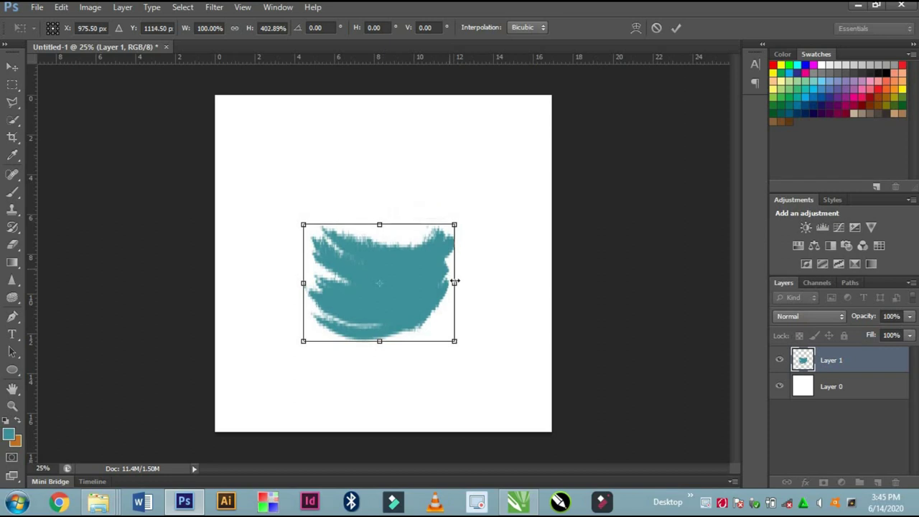
{"action": "left_click_drag", "start_coordinate": [482, 295], "coordinate": [501, 295]}
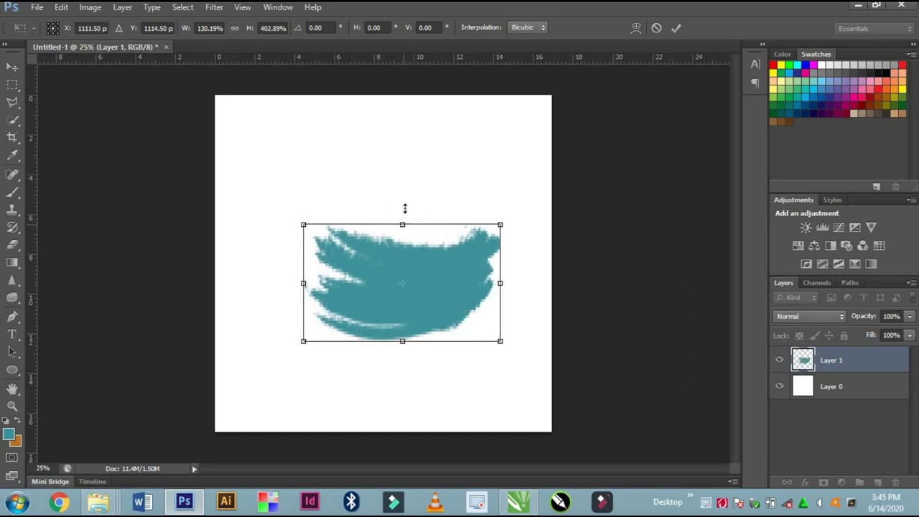
{"action": "left_click_drag", "start_coordinate": [405, 208], "coordinate": [405, 187]}
{"action": "mouse_move", "coordinate": [430, 303]}
{"action": "left_mouse_down"}
{"action": "mouse_move", "coordinate": [393, 272]}
{"action": "mouse_move", "coordinate": [402, 281]}
{"action": "left_mouse_up"}
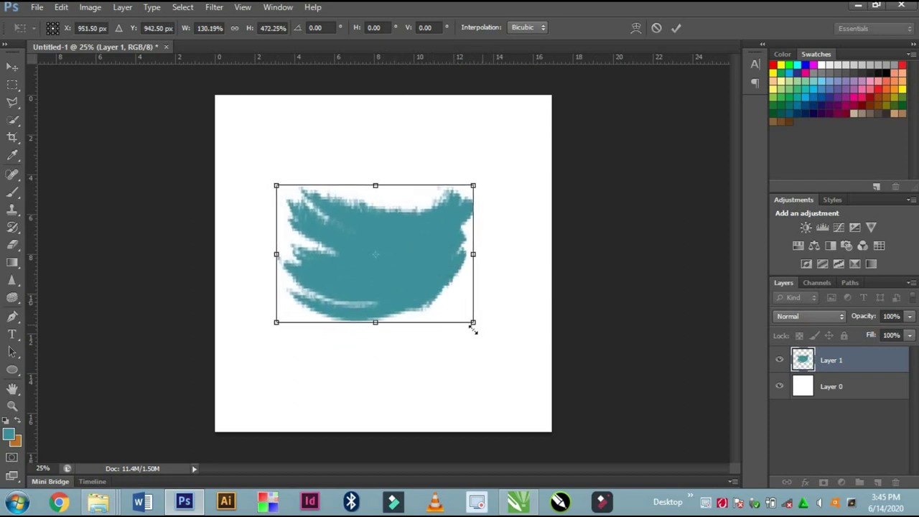
{"action": "left_click_drag", "start_coordinate": [486, 347], "coordinate": [498, 371]}
{"action": "left_click_drag", "start_coordinate": [447, 308], "coordinate": [443, 295]}
{"action": "left_click", "coordinate": [675, 30]}
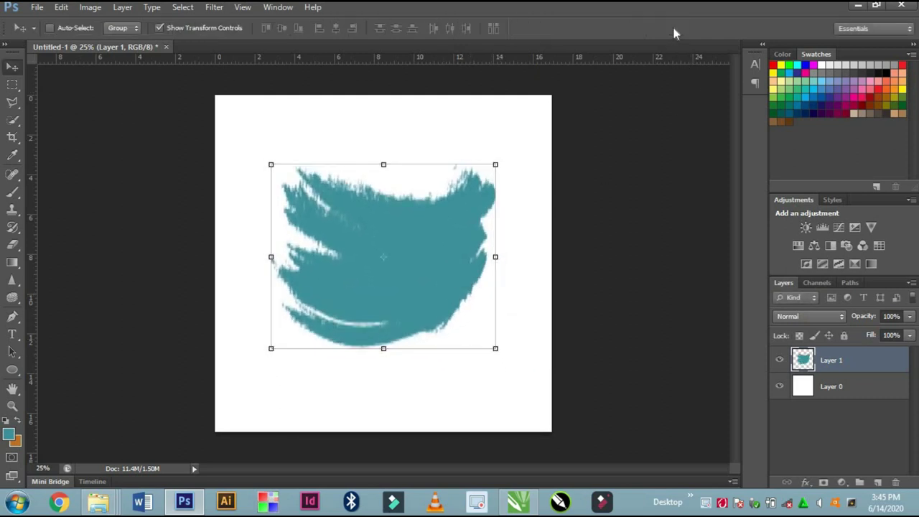
{"action": "left_click", "coordinate": [158, 29]}
{"action": "left_click_drag", "start_coordinate": [401, 249], "coordinate": [400, 254]}
Place IMG_7574 from New folder (4) as a layer and move it slightly down.
{"action": "left_click", "coordinate": [35, 7]}
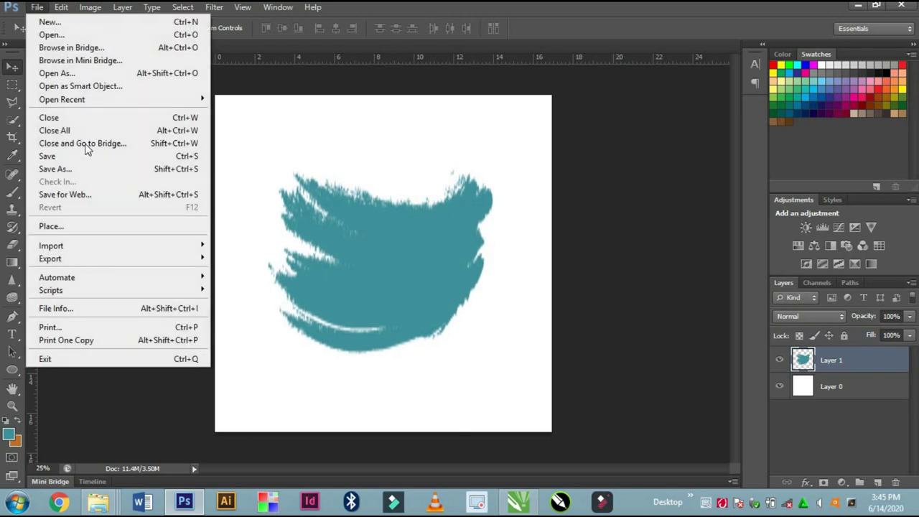
{"action": "left_click", "coordinate": [101, 223]}
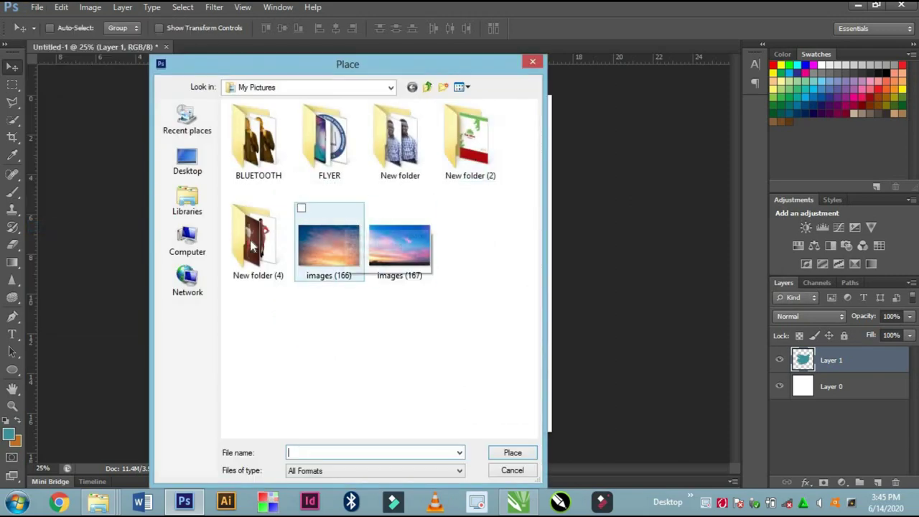
{"action": "double_click", "coordinate": [256, 242]}
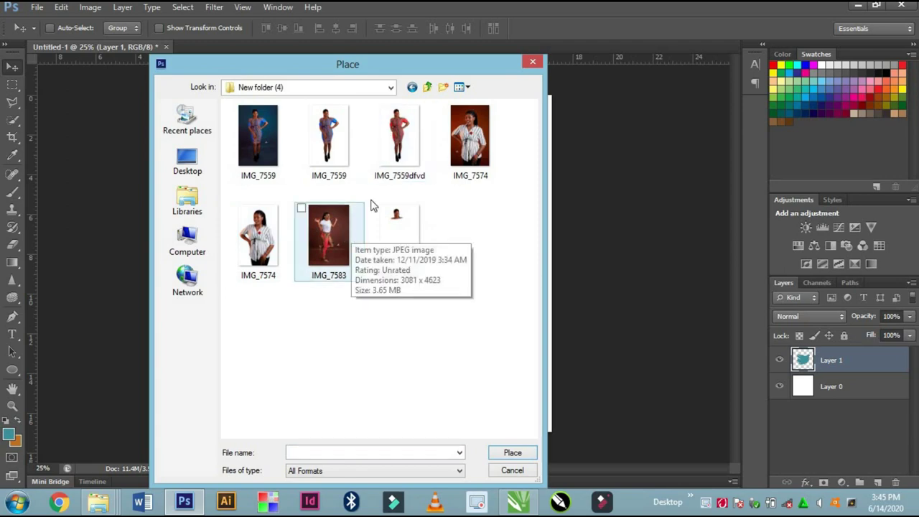
{"action": "left_click", "coordinate": [473, 143]}
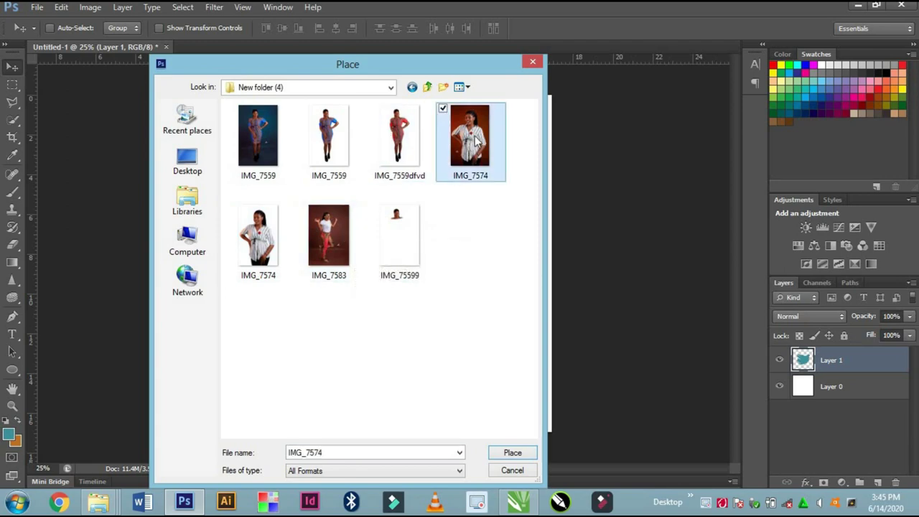
{"action": "left_click", "coordinate": [512, 454]}
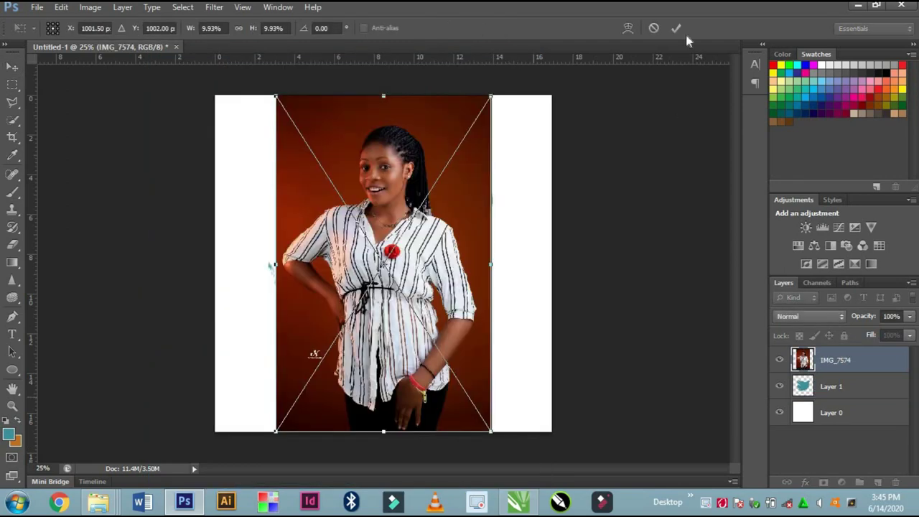
{"action": "left_click", "coordinate": [675, 28]}
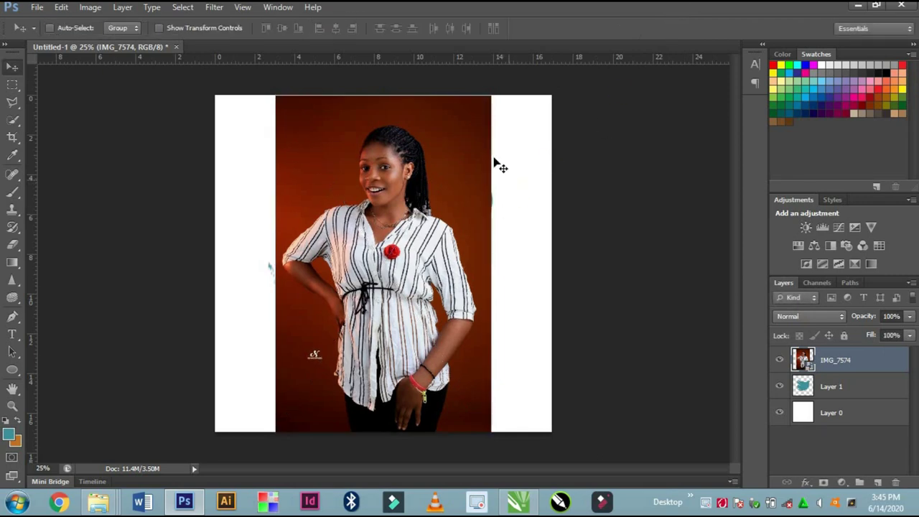
{"action": "left_click_drag", "start_coordinate": [440, 230], "coordinate": [438, 256]}
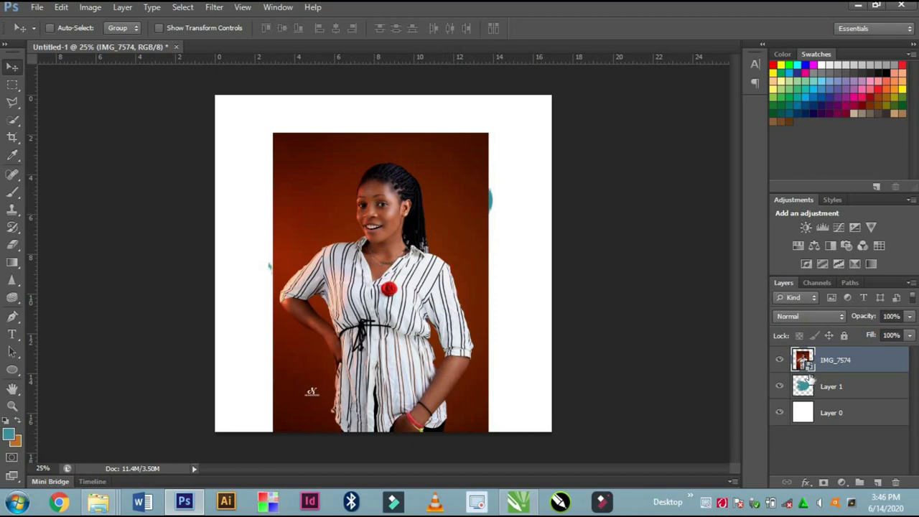
Clip the IMG_7574 portrait to the teal stroke layer and shift it down.
{"action": "right_click", "coordinate": [848, 359]}
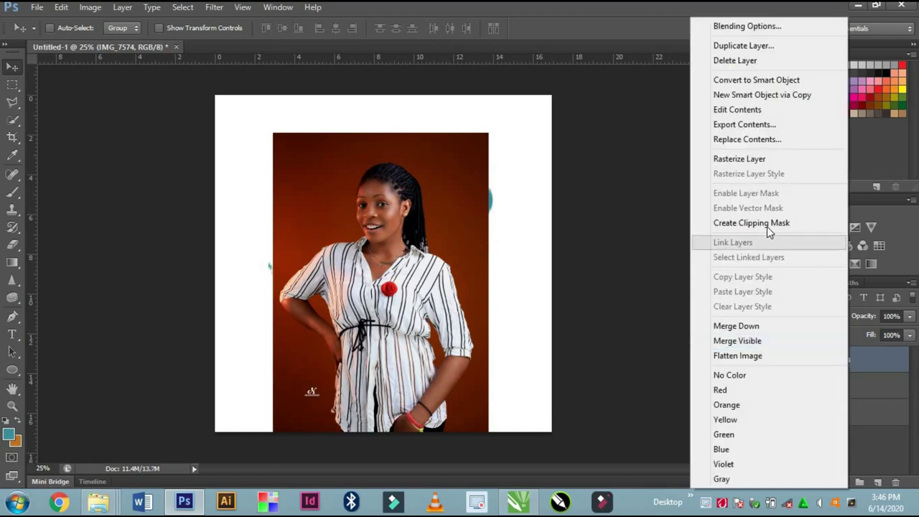
{"action": "left_click", "coordinate": [766, 224]}
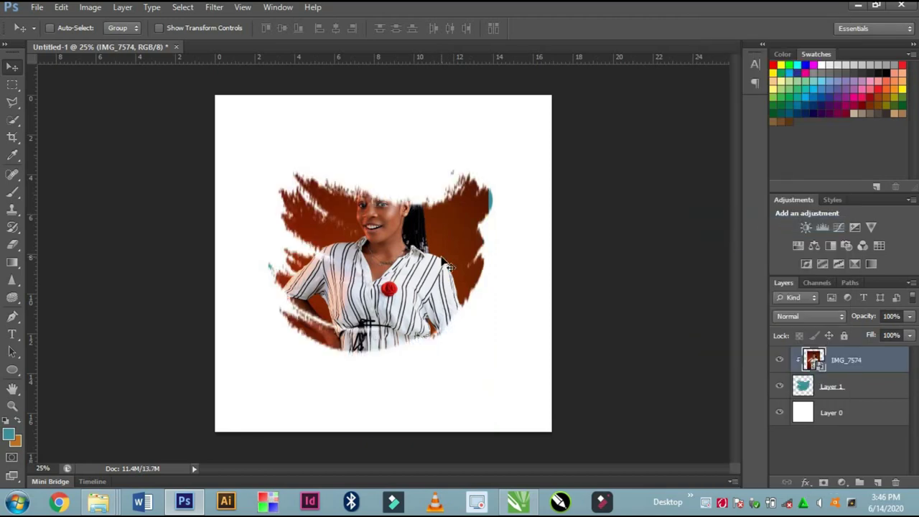
{"action": "left_click_drag", "start_coordinate": [432, 264], "coordinate": [444, 318]}
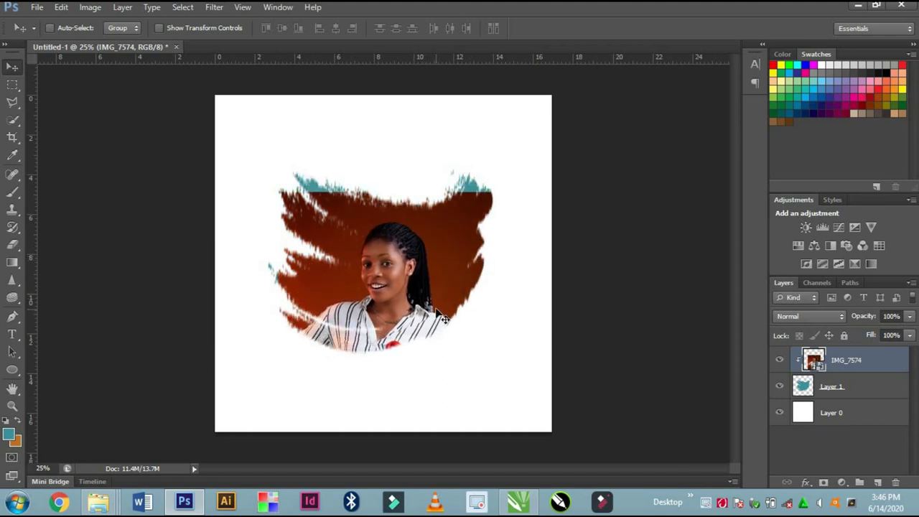
Enlarge the portrait slightly, commit, and nudge it down so her face sits in the stroke.
{"action": "key", "text": "ctrl+t"}
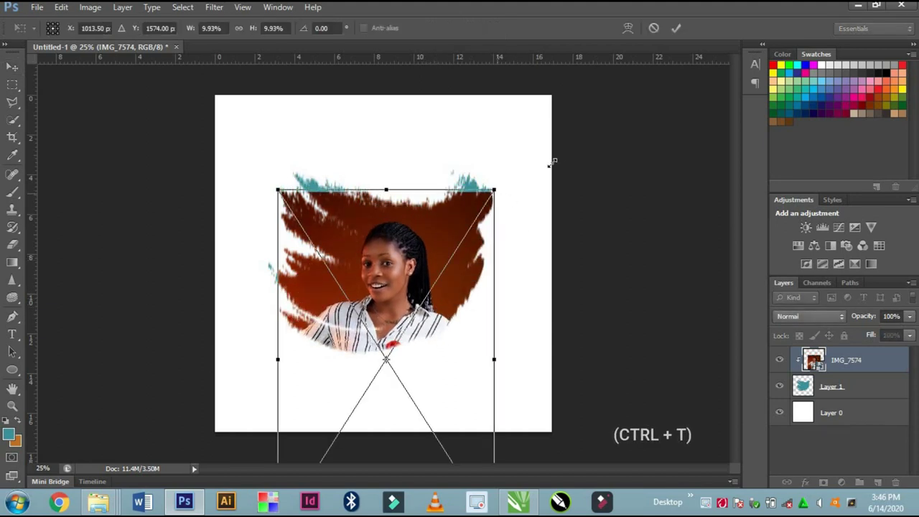
{"action": "left_click_drag", "start_coordinate": [552, 162], "coordinate": [556, 153]}
{"action": "left_click_drag", "start_coordinate": [436, 266], "coordinate": [414, 287]}
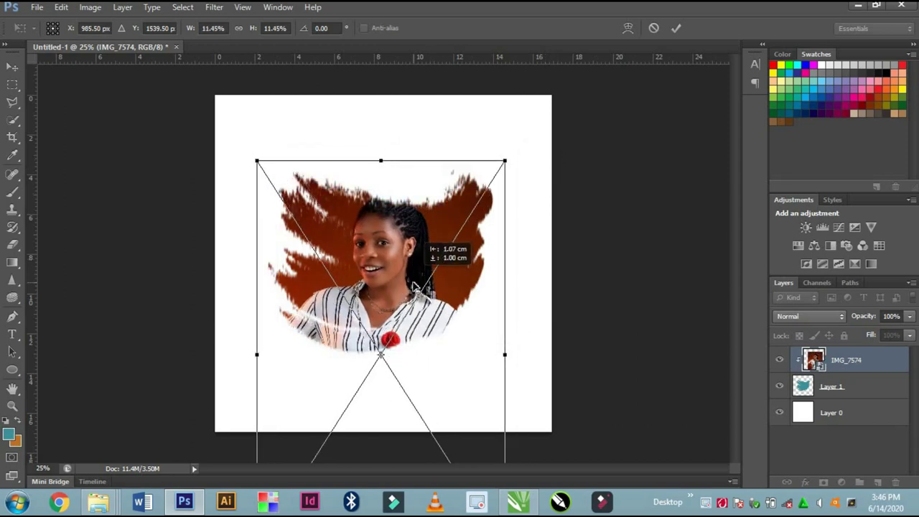
{"action": "left_click", "coordinate": [678, 29]}
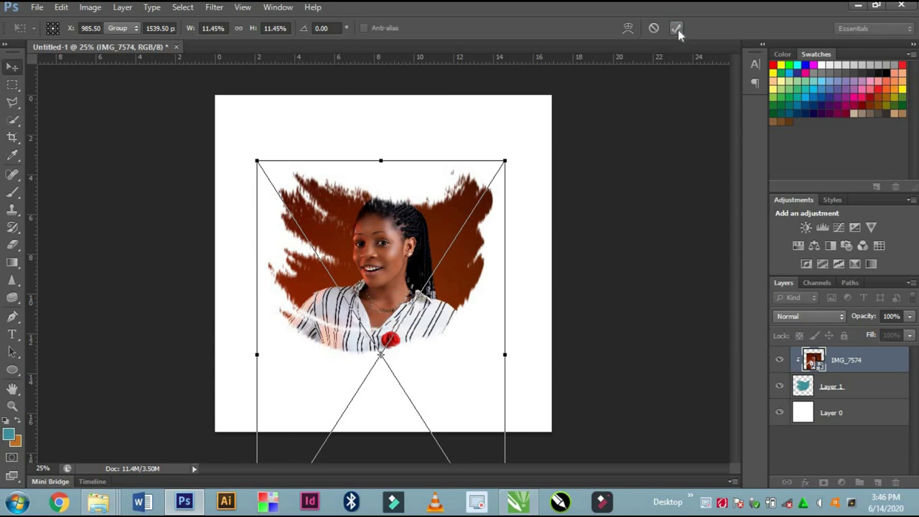
{"action": "scroll", "coordinate": [494, 194], "scroll_direction": "down", "scroll_amount": 2}
{"action": "scroll", "coordinate": [452, 244], "scroll_direction": "down", "scroll_amount": 2}
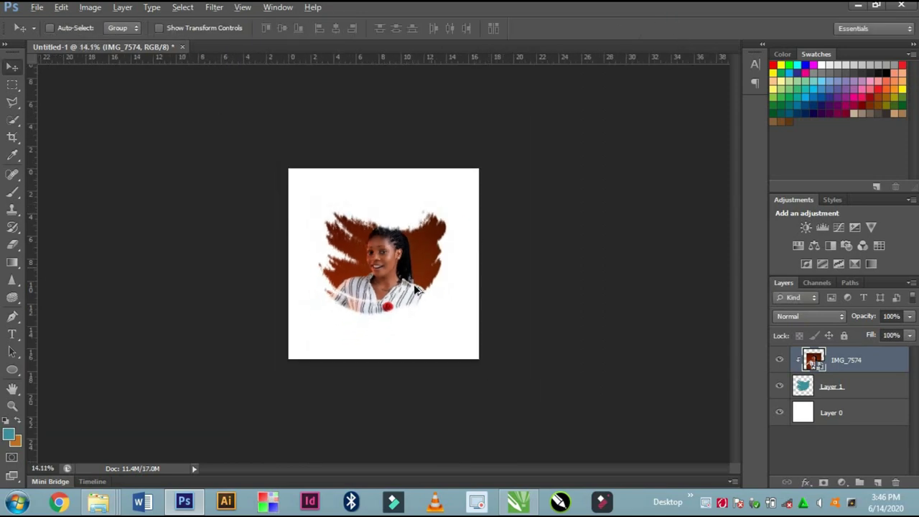
{"action": "scroll", "coordinate": [415, 287], "scroll_direction": "up", "scroll_amount": 2}
{"action": "scroll", "coordinate": [406, 278], "scroll_direction": "up", "scroll_amount": 2}
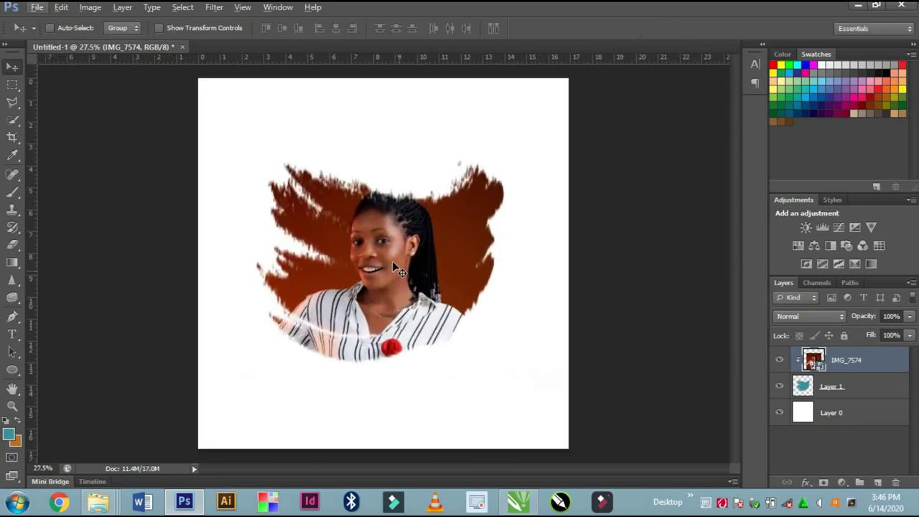
{"action": "left_click_drag", "start_coordinate": [393, 262], "coordinate": [391, 282]}
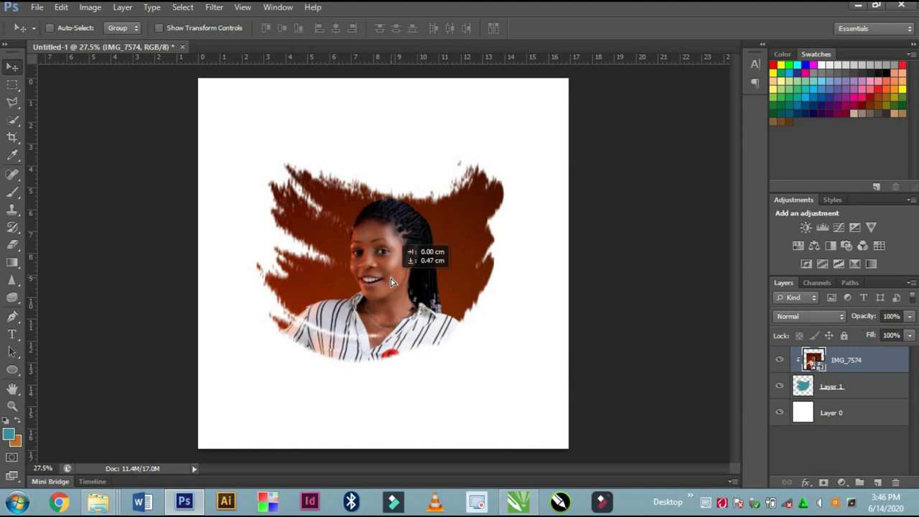
{"action": "scroll", "coordinate": [400, 264], "scroll_direction": "down", "scroll_amount": 2}
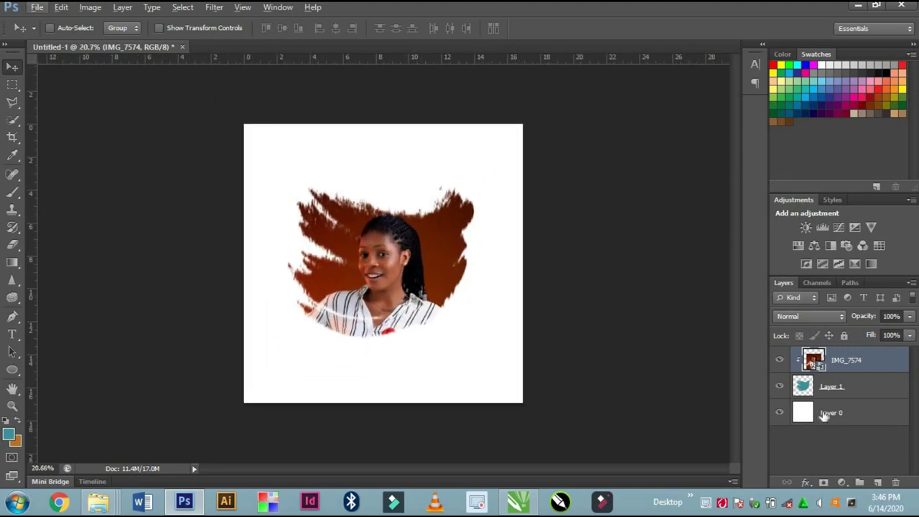
Add a Violet, Orange preset gradient overlay to Layer 0.
{"action": "left_click", "coordinate": [825, 417]}
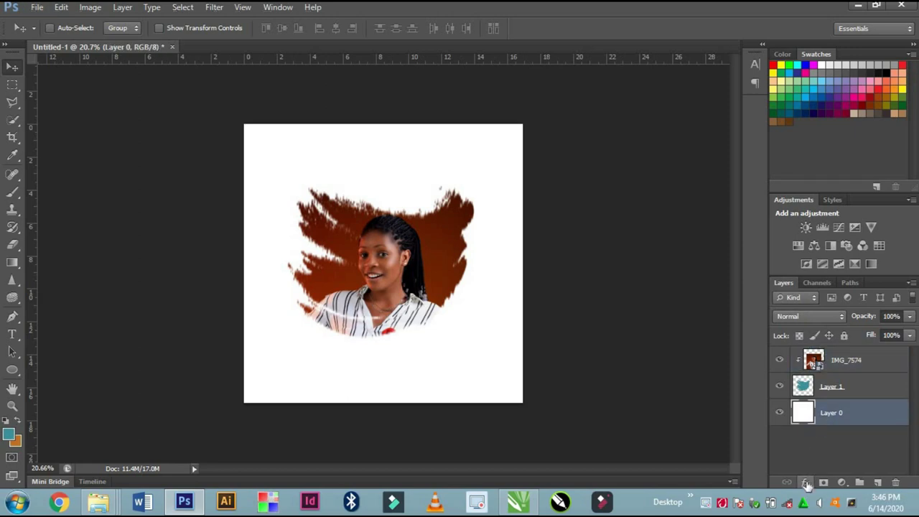
{"action": "left_click", "coordinate": [807, 483]}
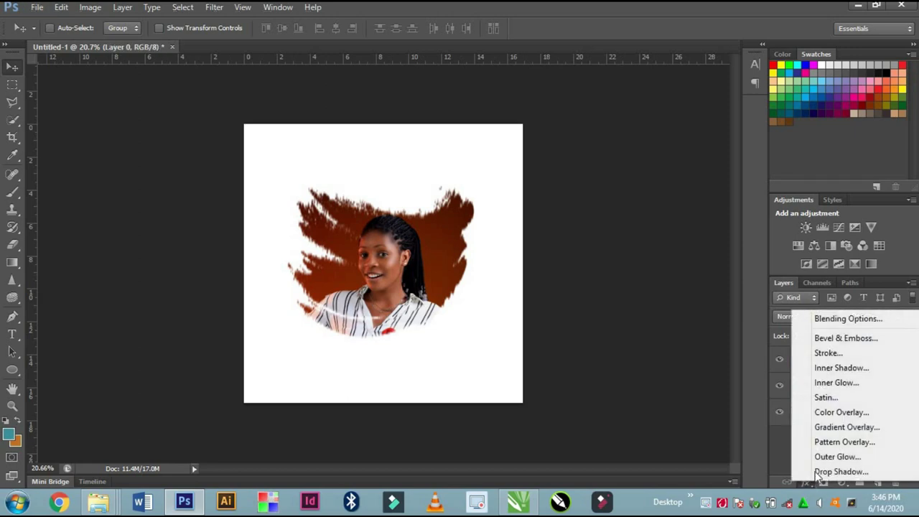
{"action": "left_click", "coordinate": [849, 426]}
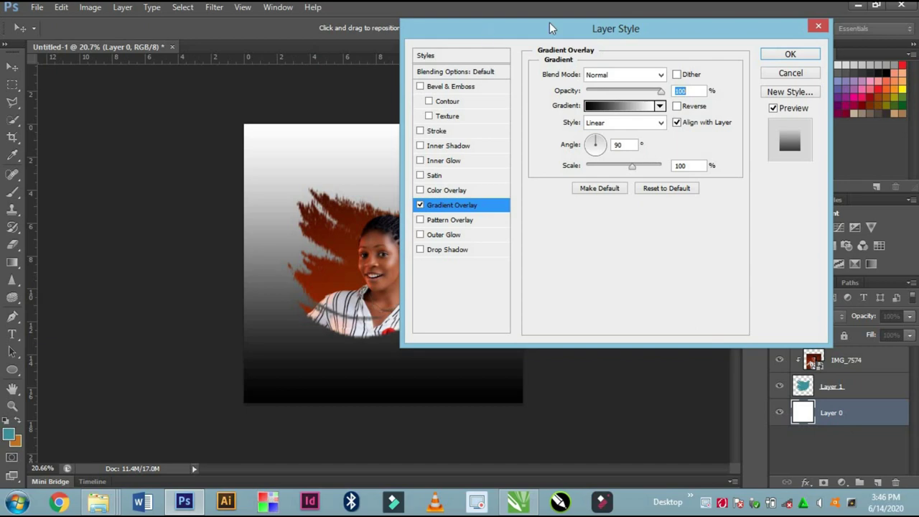
{"action": "left_click_drag", "start_coordinate": [549, 27], "coordinate": [670, 15]}
{"action": "left_click", "coordinate": [737, 97]}
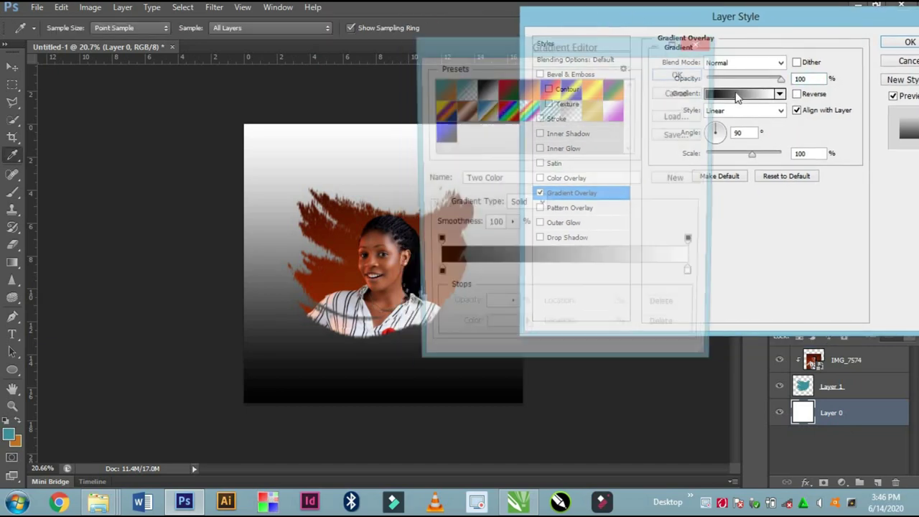
{"action": "left_click", "coordinate": [524, 90]}
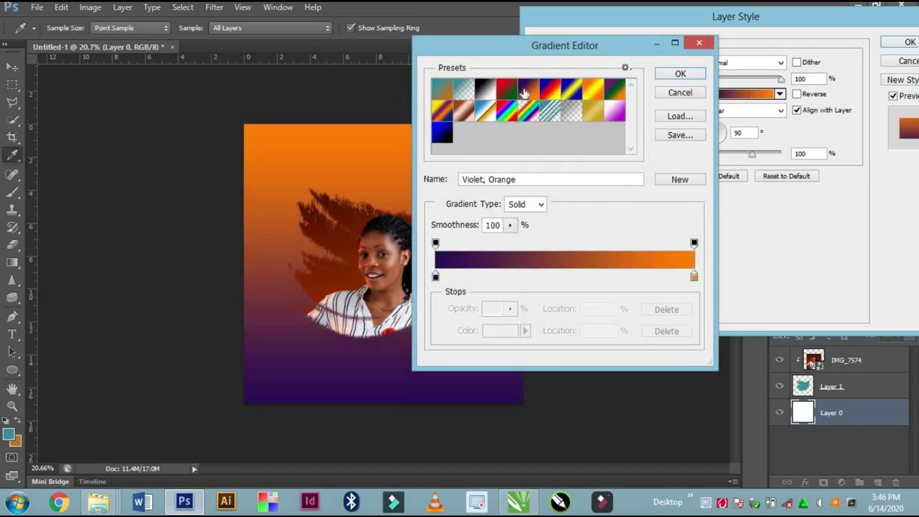
{"action": "left_click", "coordinate": [680, 73]}
{"action": "left_click", "coordinate": [902, 43]}
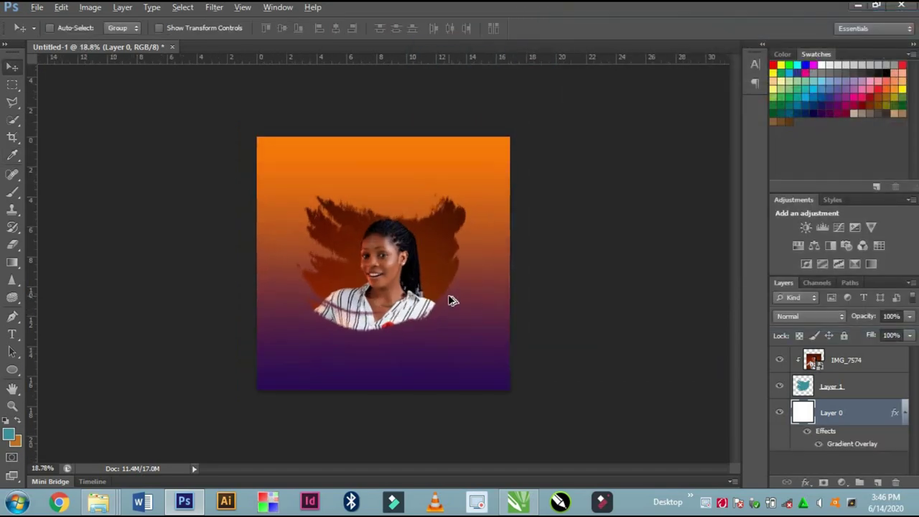
Group IMG_7574 and Layer 1 into Group 1, with a new Layer 2 above it.
{"action": "left_click", "coordinate": [882, 363]}
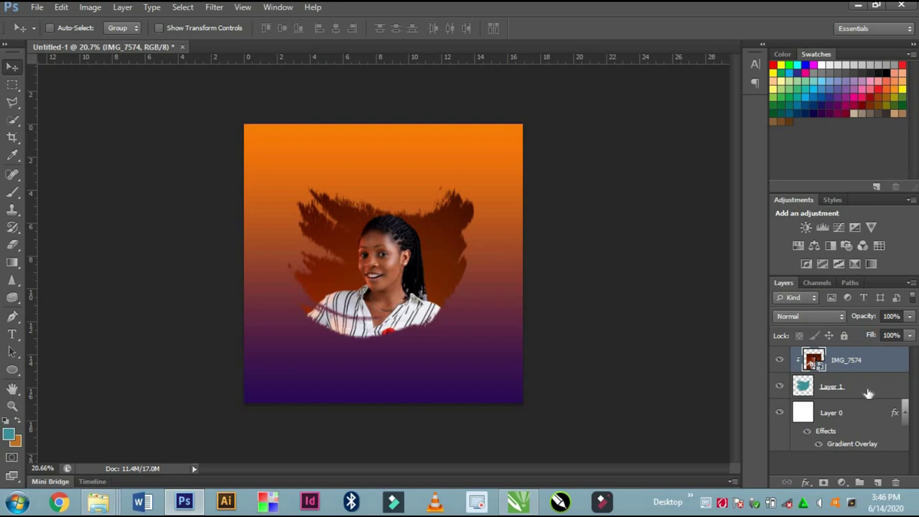
{"action": "left_click", "coordinate": [868, 392], "text": "shift"}
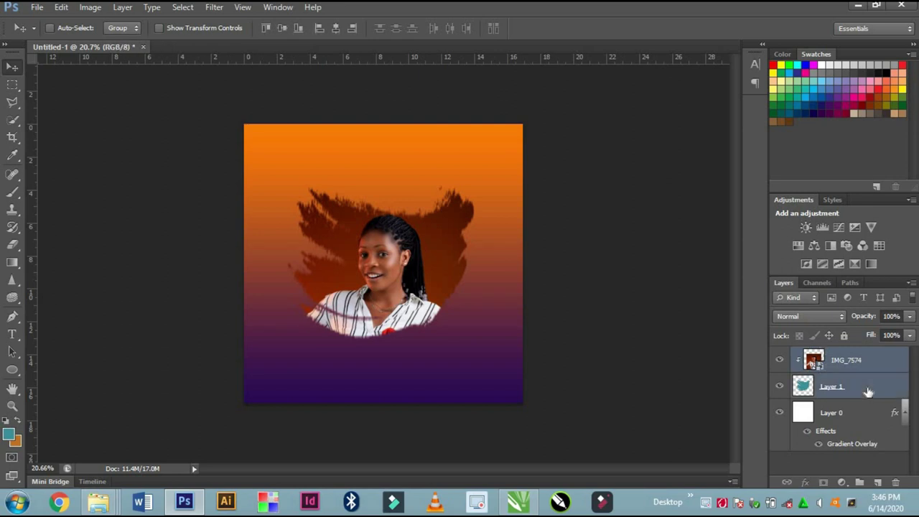
{"action": "key", "text": "ctrl+g"}
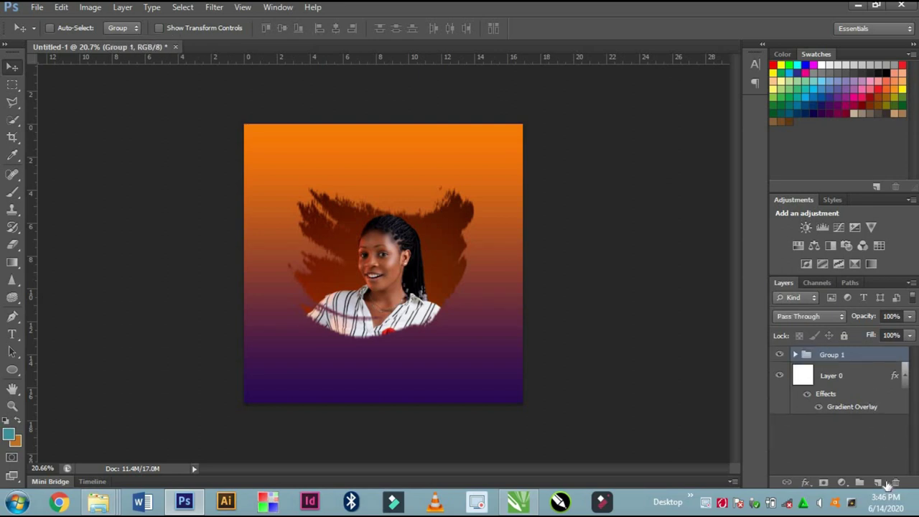
{"action": "left_click", "coordinate": [882, 482]}
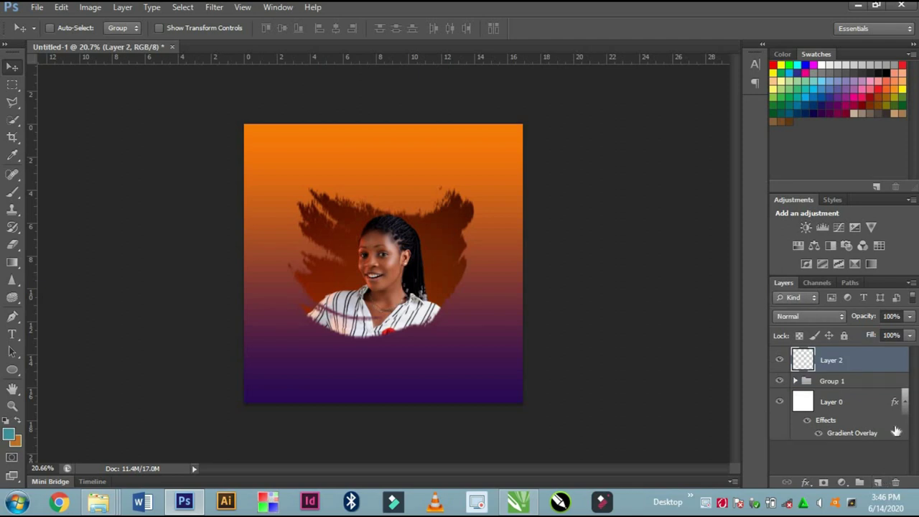
Select splatter brush 271 and undo a test teal splash.
{"action": "left_click", "coordinate": [12, 190]}
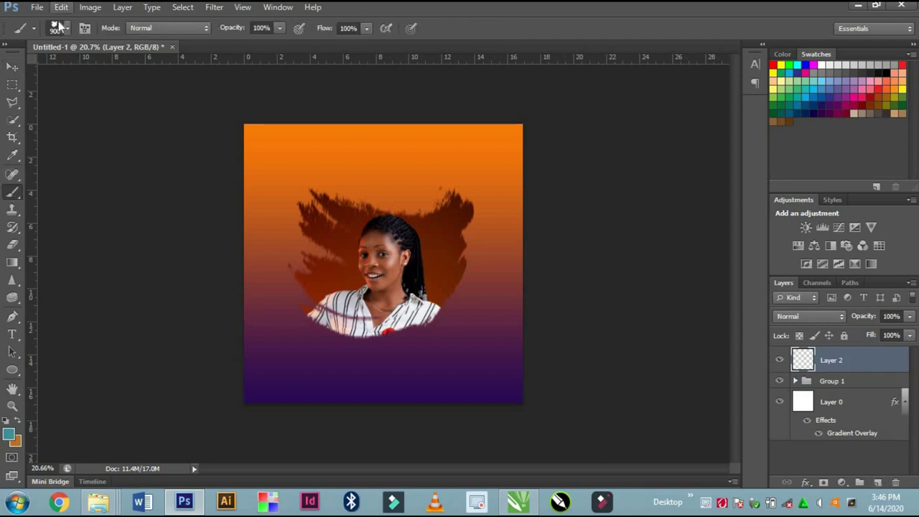
{"action": "left_click", "coordinate": [66, 28]}
{"action": "left_click", "coordinate": [113, 151]}
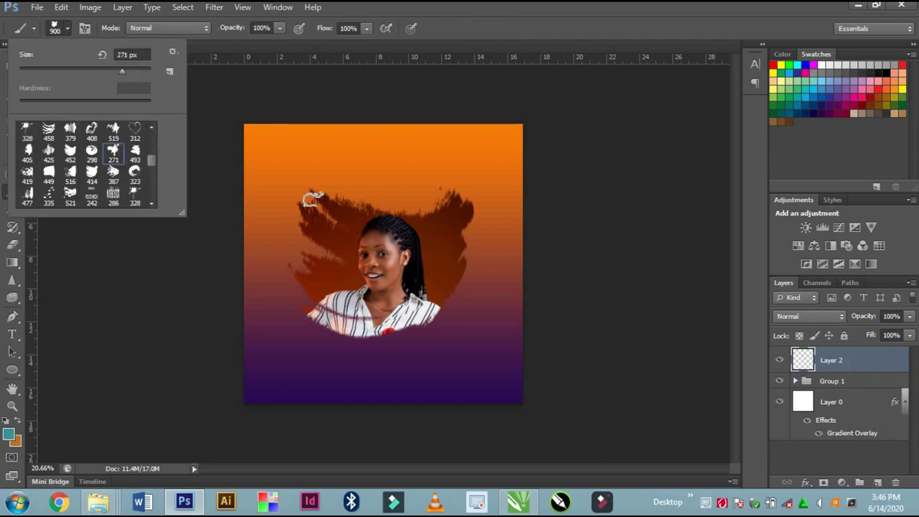
{"action": "left_click", "coordinate": [356, 202]}
{"action": "key", "text": "ctrl+z"}
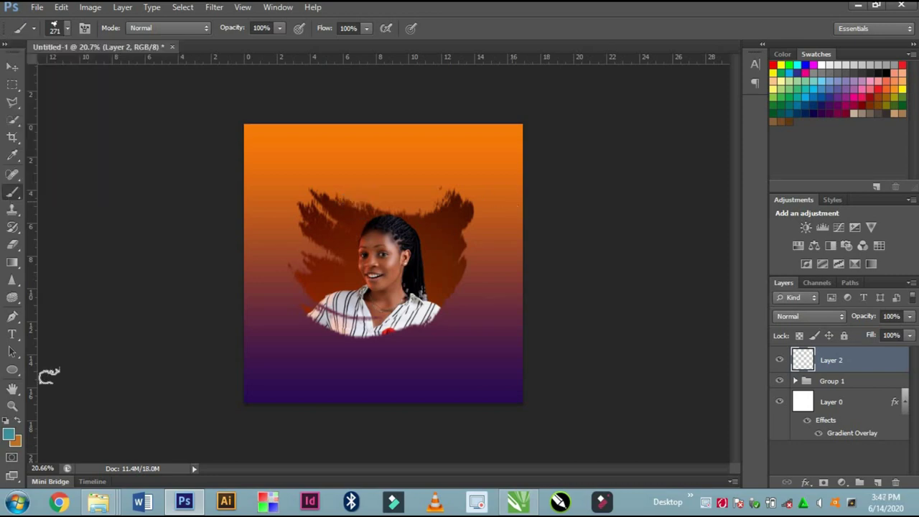
Stamp peach splatters left of the portrait, the second at brush size 500.
{"action": "left_click", "coordinate": [11, 436]}
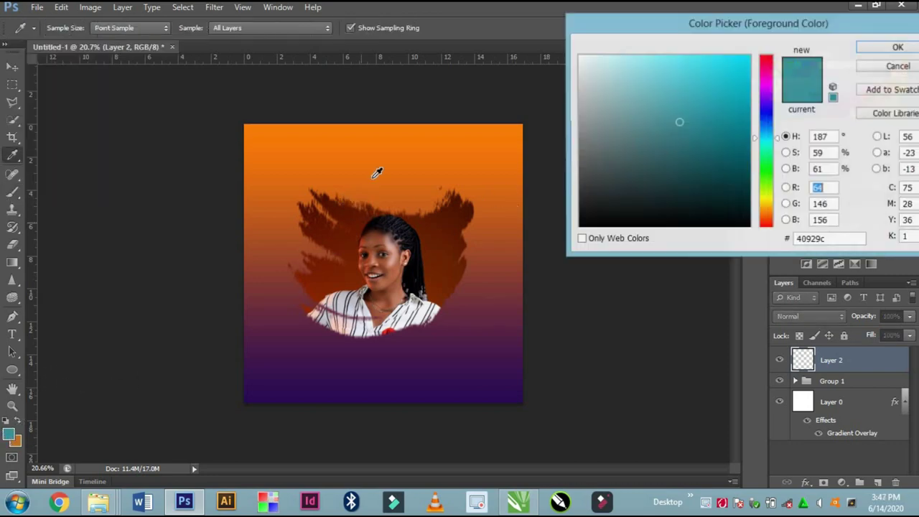
{"action": "left_click", "coordinate": [378, 170]}
{"action": "left_click_drag", "start_coordinate": [740, 75], "coordinate": [662, 70]}
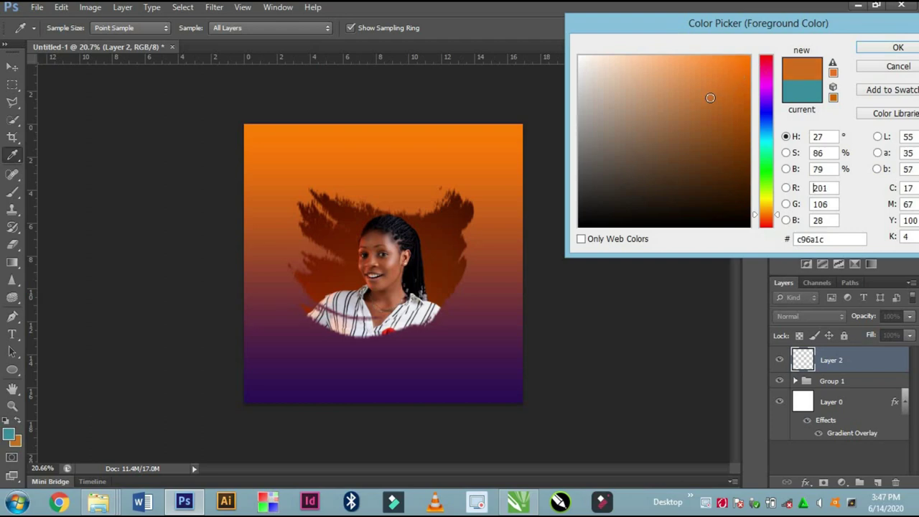
{"action": "left_click", "coordinate": [880, 47]}
{"action": "key", "text": "b"}
{"action": "left_click", "coordinate": [300, 222]}
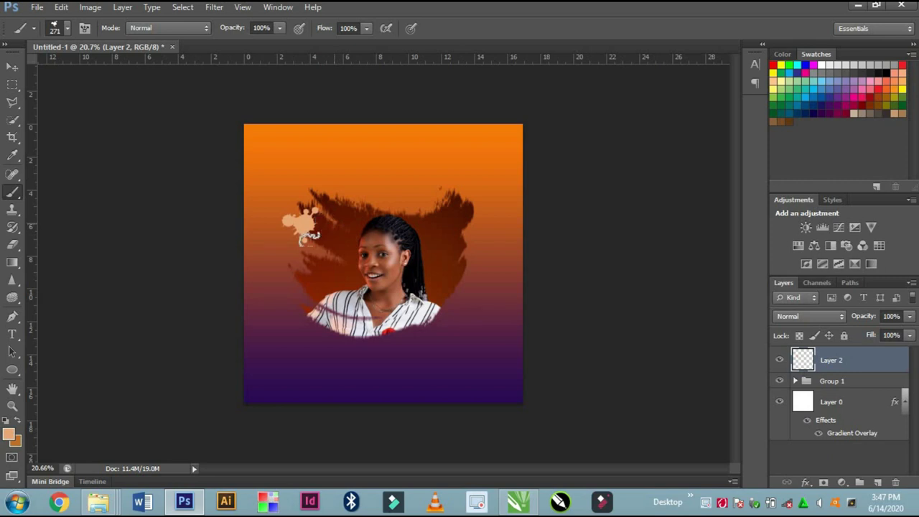
{"action": "key", "text": "bracketright"}
{"action": "key", "text": "bracketright"}
{"action": "key", "text": "bracketright"}
{"action": "left_click", "coordinate": [309, 247]}
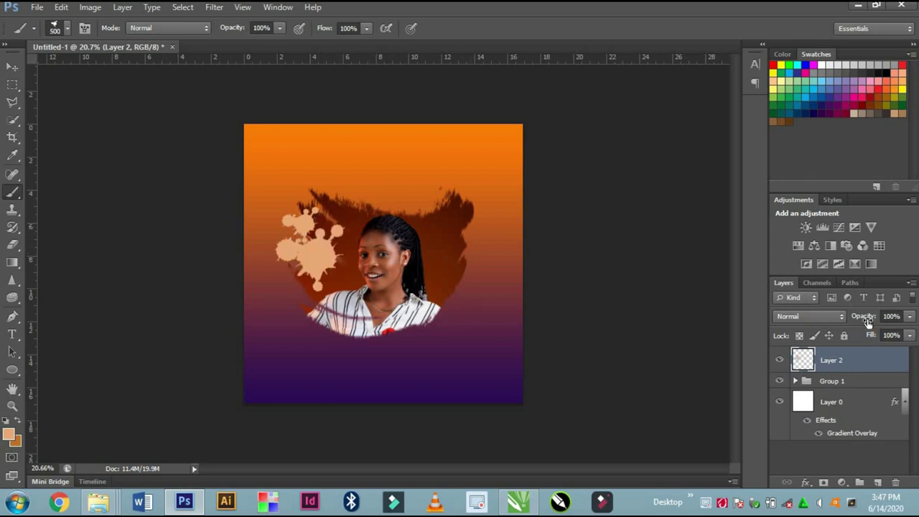
Lower Layer 2's opacity to 58%.
{"action": "left_click_drag", "start_coordinate": [861, 318], "coordinate": [851, 318]}
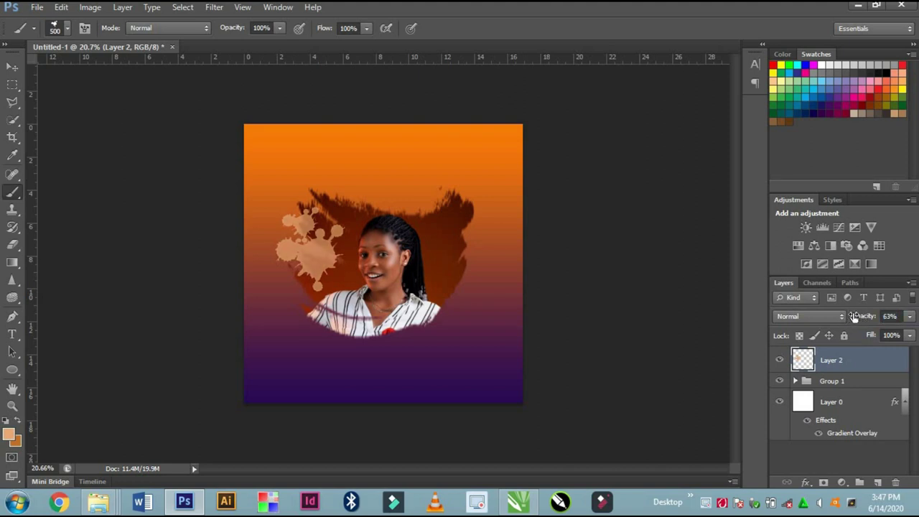
{"action": "left_click_drag", "start_coordinate": [852, 314], "coordinate": [848, 315]}
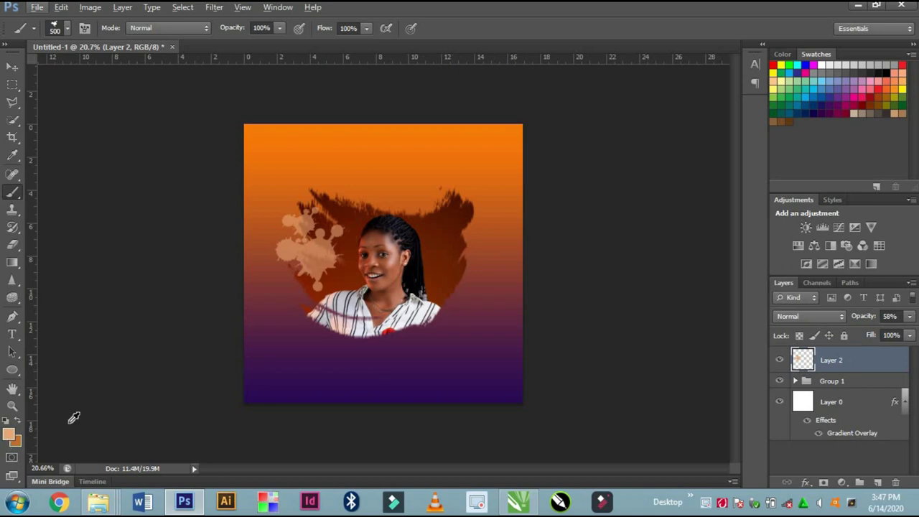
{"action": "left_click", "coordinate": [10, 433]}
Sample the canvas purple and set a lighter purple as the foreground colour.
{"action": "left_click", "coordinate": [490, 387]}
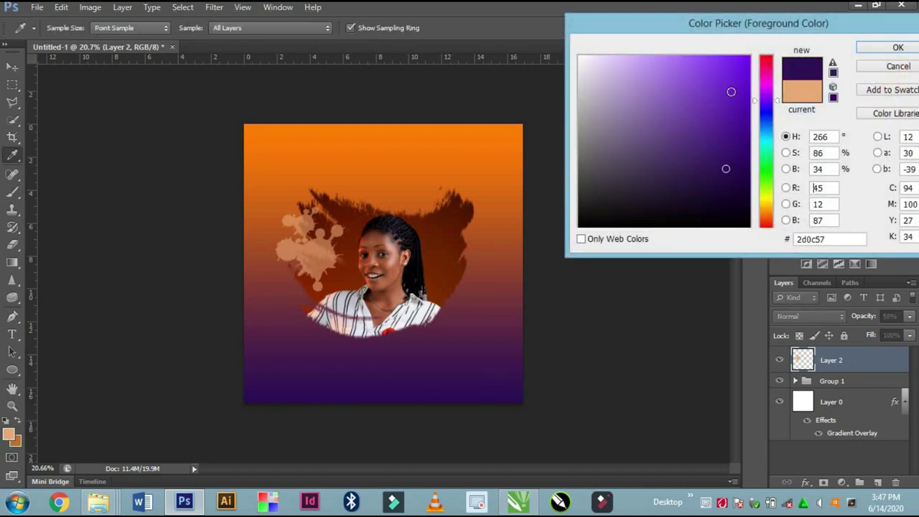
{"action": "left_click", "coordinate": [695, 107]}
{"action": "left_click", "coordinate": [896, 47]}
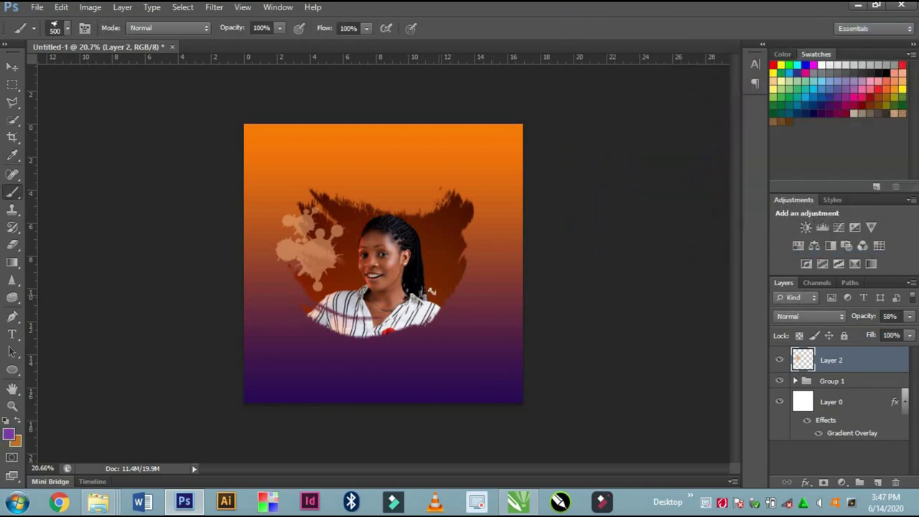
Stamp purple splatters to the right and upper right of the portrait.
{"action": "left_click", "coordinate": [452, 281]}
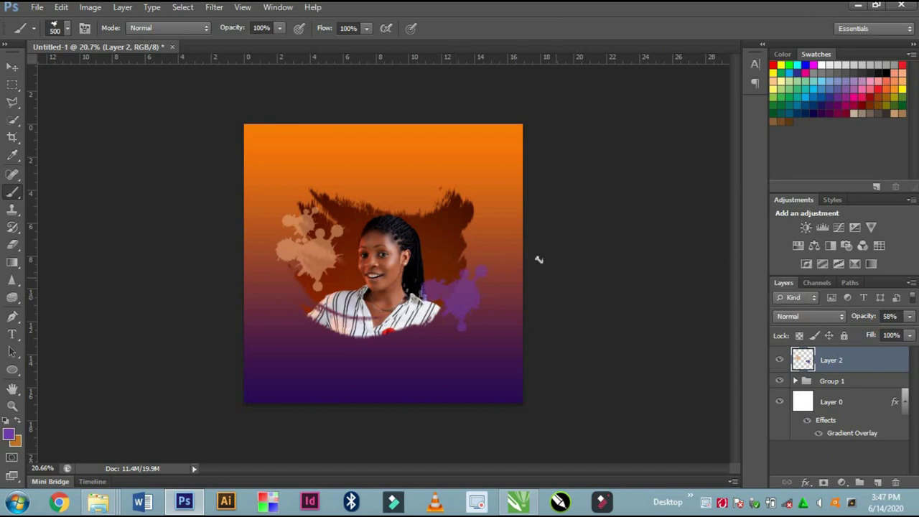
{"action": "left_click", "coordinate": [452, 176]}
{"action": "scroll", "coordinate": [508, 173], "scroll_direction": "down", "scroll_amount": 1}
{"action": "scroll", "coordinate": [468, 236], "scroll_direction": "down", "scroll_amount": 2}
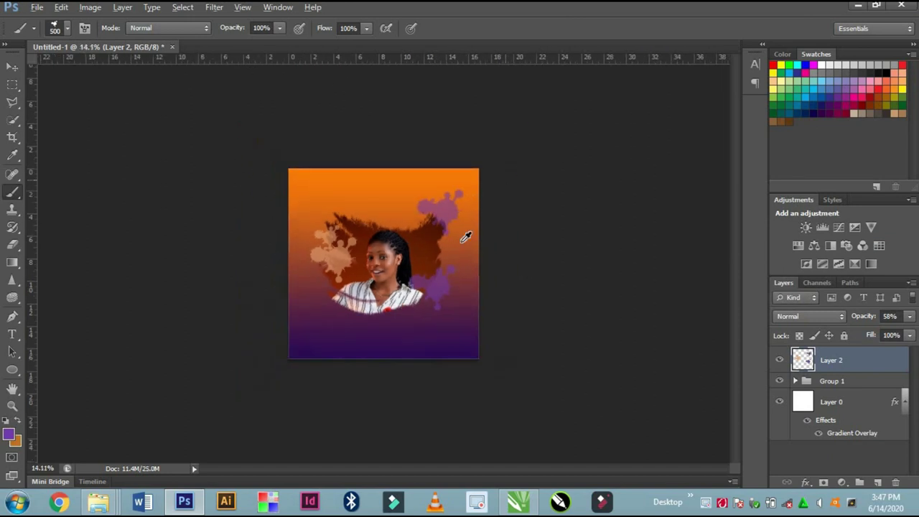
{"action": "scroll", "coordinate": [423, 274], "scroll_direction": "up", "scroll_amount": 1}
{"action": "scroll", "coordinate": [423, 274], "scroll_direction": "up", "scroll_amount": 1}
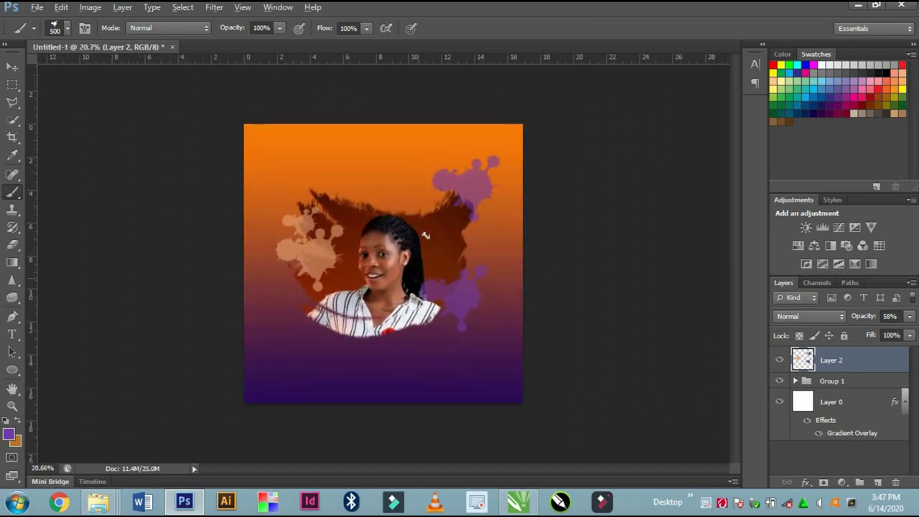
{"action": "left_click", "coordinate": [11, 66]}
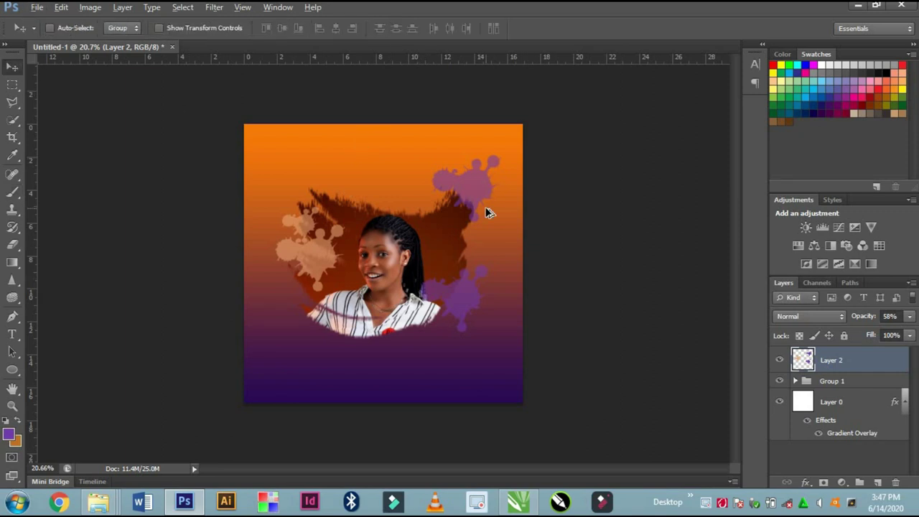
{"action": "key", "text": "alt"}
Add a new empty layer and pick a soft round brush.
{"action": "left_click", "coordinate": [879, 482]}
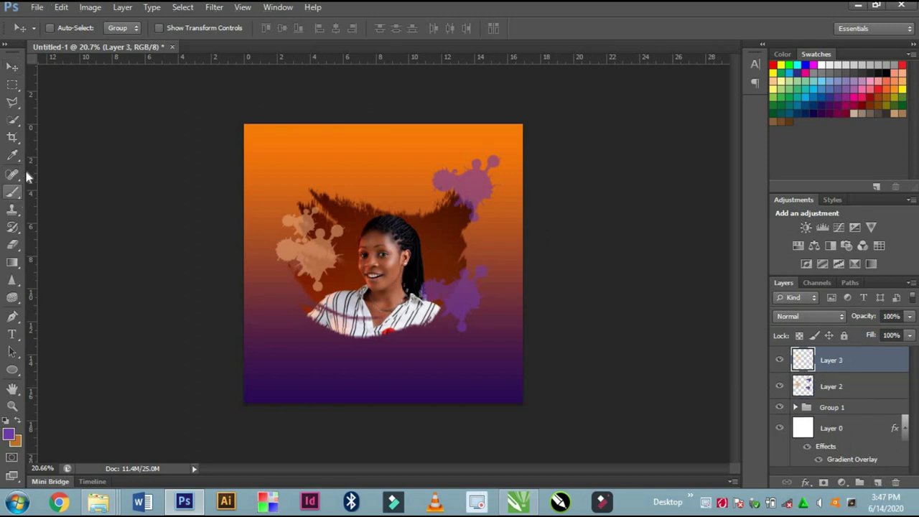
{"action": "left_click", "coordinate": [12, 191]}
{"action": "left_click", "coordinate": [67, 28]}
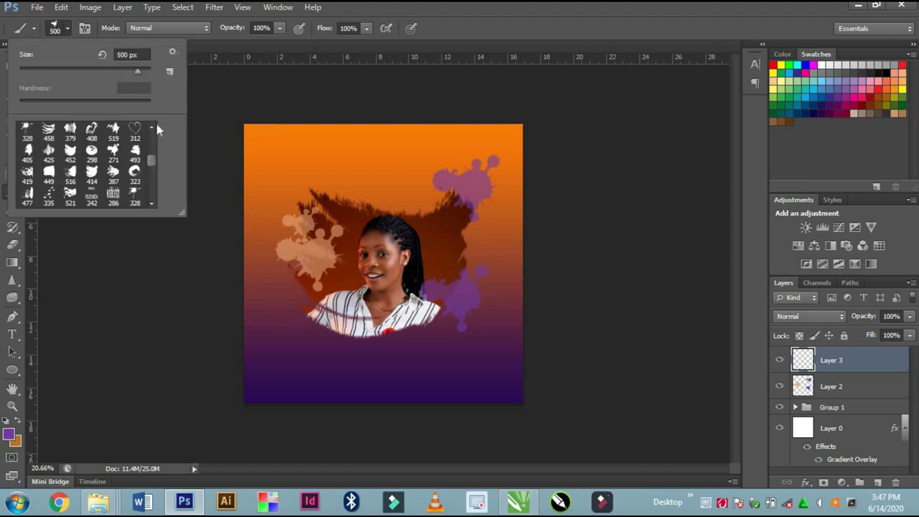
{"action": "left_click_drag", "start_coordinate": [152, 150], "coordinate": [156, 124]}
{"action": "left_click", "coordinate": [32, 139]}
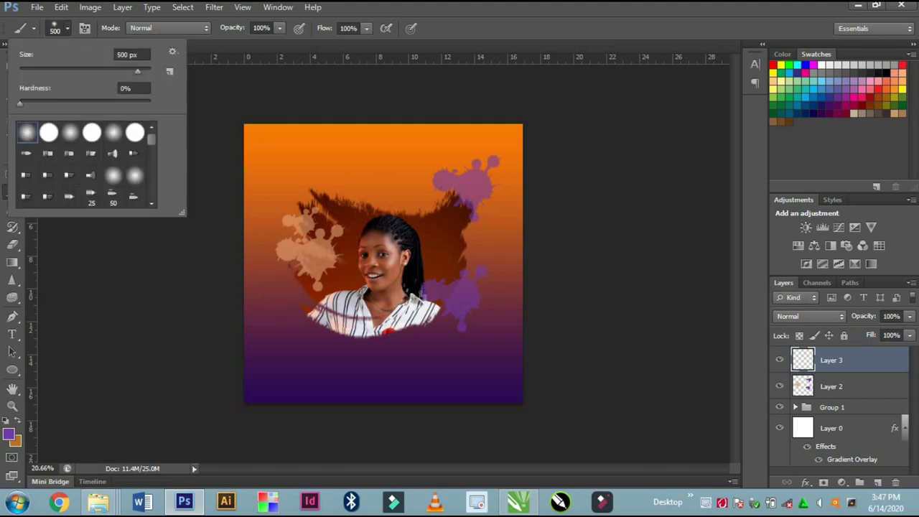
Paint a single soft black dab over the face, replacing an undone dark grey attempt.
{"action": "left_click", "coordinate": [11, 436]}
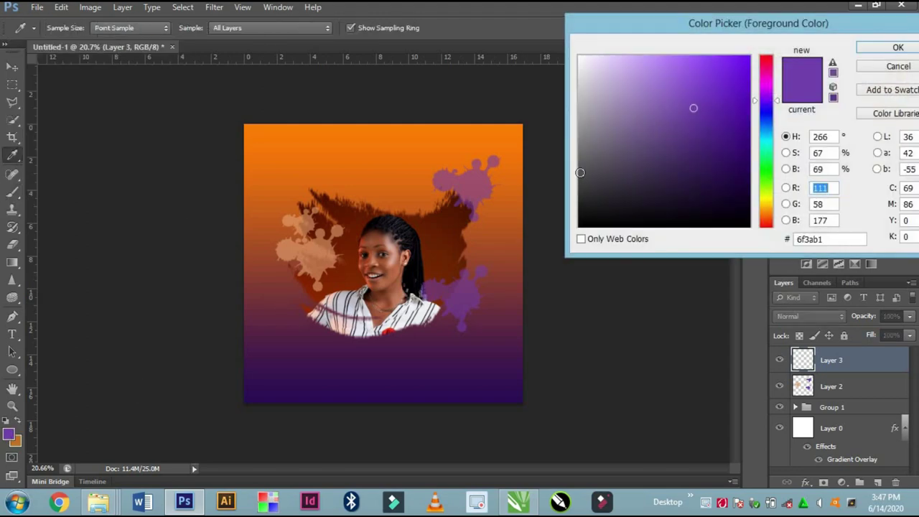
{"action": "left_click", "coordinate": [581, 179]}
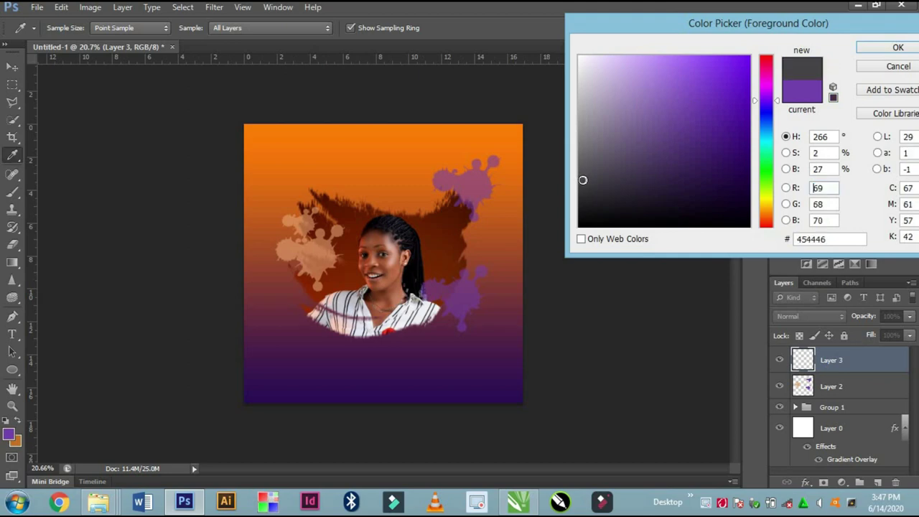
{"action": "left_click", "coordinate": [889, 48]}
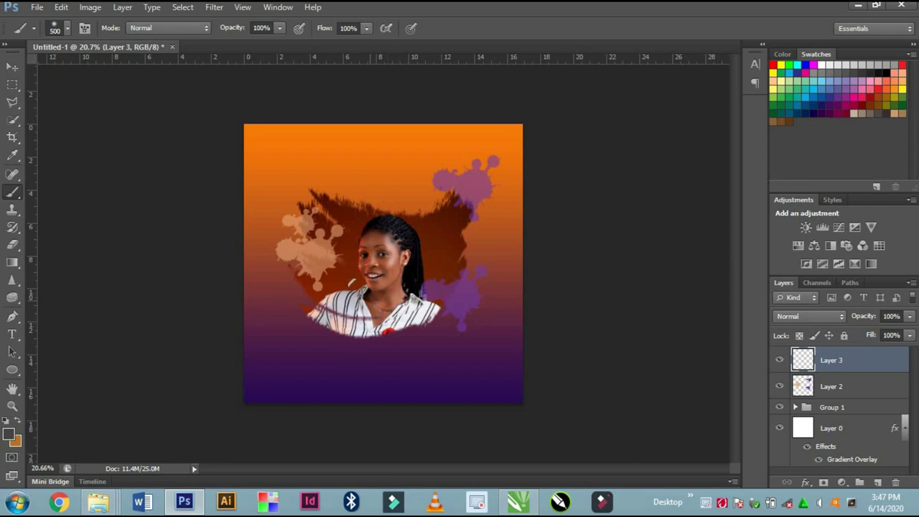
{"action": "left_click", "coordinate": [378, 267]}
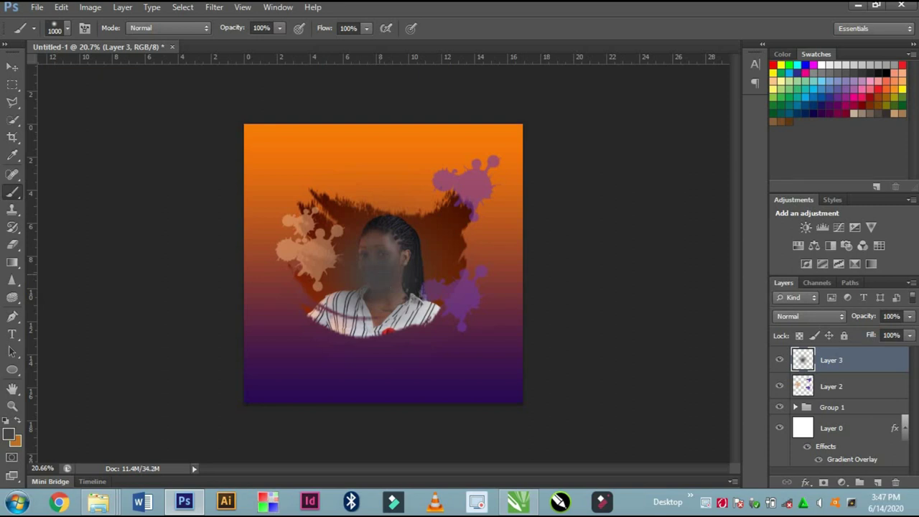
{"action": "key", "text": "ctrl+z"}
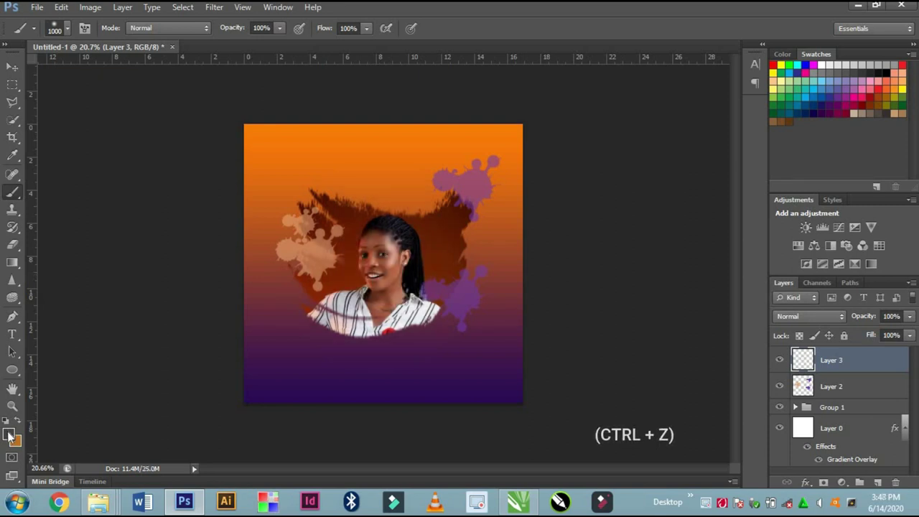
{"action": "left_click", "coordinate": [10, 433]}
{"action": "left_click", "coordinate": [579, 226]}
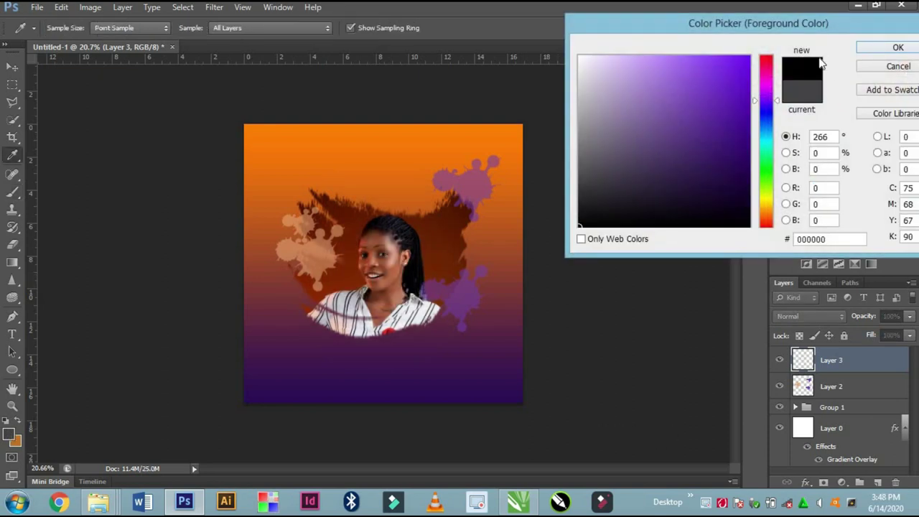
{"action": "left_click", "coordinate": [897, 47]}
{"action": "left_click", "coordinate": [375, 280]}
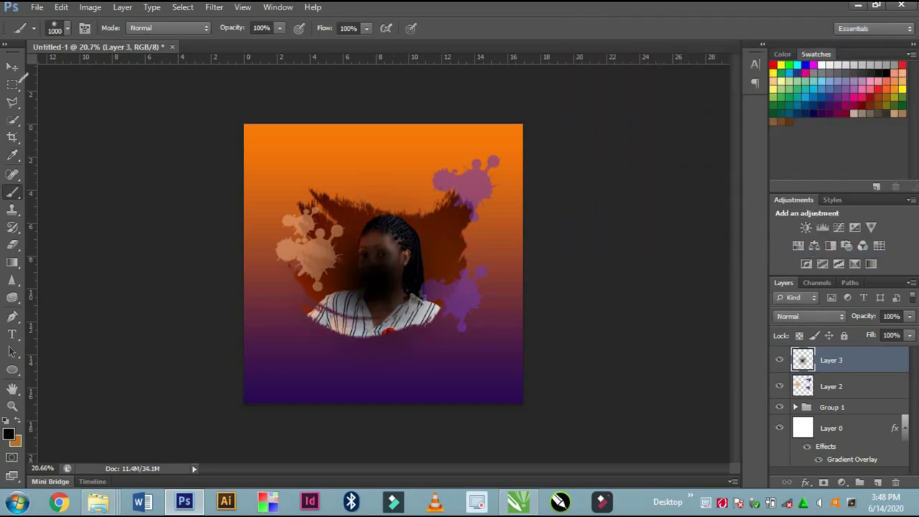
{"action": "left_click", "coordinate": [12, 66]}
Move the black dab below the portrait and transform it into a wide, flattened oval.
{"action": "mouse_move", "coordinate": [372, 288]}
{"action": "left_mouse_down"}
{"action": "mouse_move", "coordinate": [365, 367]}
{"action": "mouse_move", "coordinate": [371, 358]}
{"action": "left_mouse_up"}
{"action": "key", "text": "ctrl+t"}
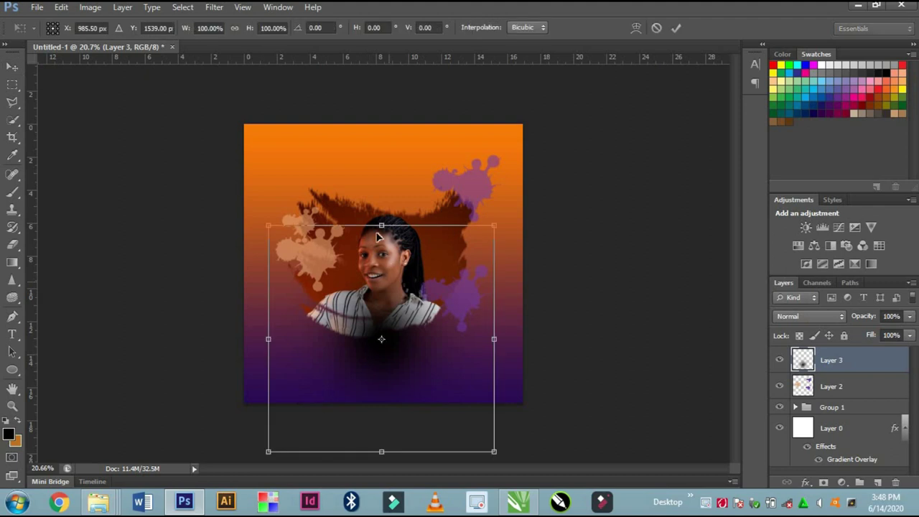
{"action": "mouse_move", "coordinate": [384, 280]}
{"action": "left_mouse_down"}
{"action": "mouse_move", "coordinate": [395, 380]}
{"action": "mouse_move", "coordinate": [379, 328]}
{"action": "mouse_move", "coordinate": [381, 358]}
{"action": "left_mouse_up"}
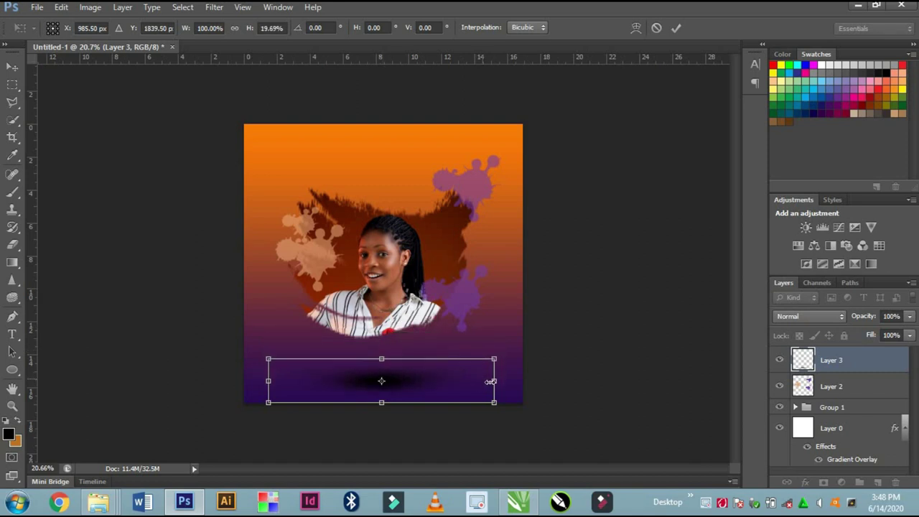
{"action": "left_click_drag", "start_coordinate": [564, 387], "coordinate": [583, 380]}
{"action": "left_click_drag", "start_coordinate": [451, 384], "coordinate": [425, 370]}
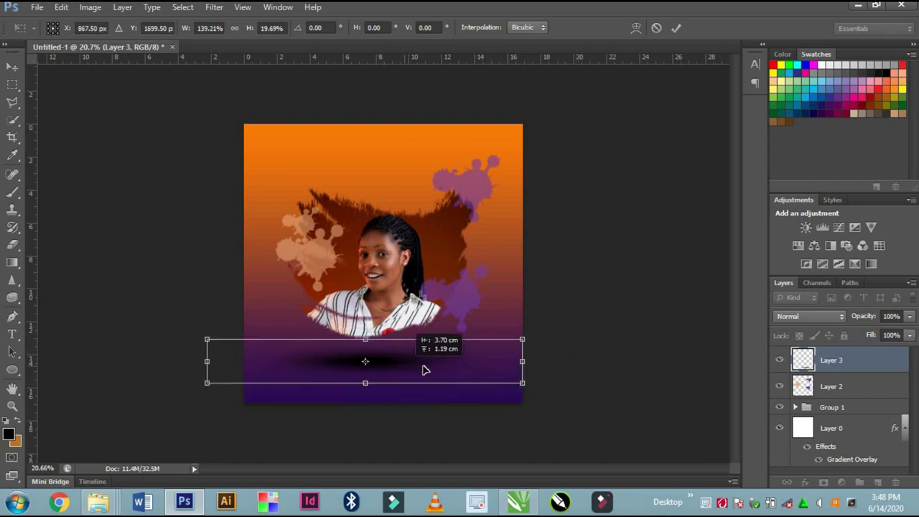
{"action": "left_click_drag", "start_coordinate": [514, 364], "coordinate": [438, 370]}
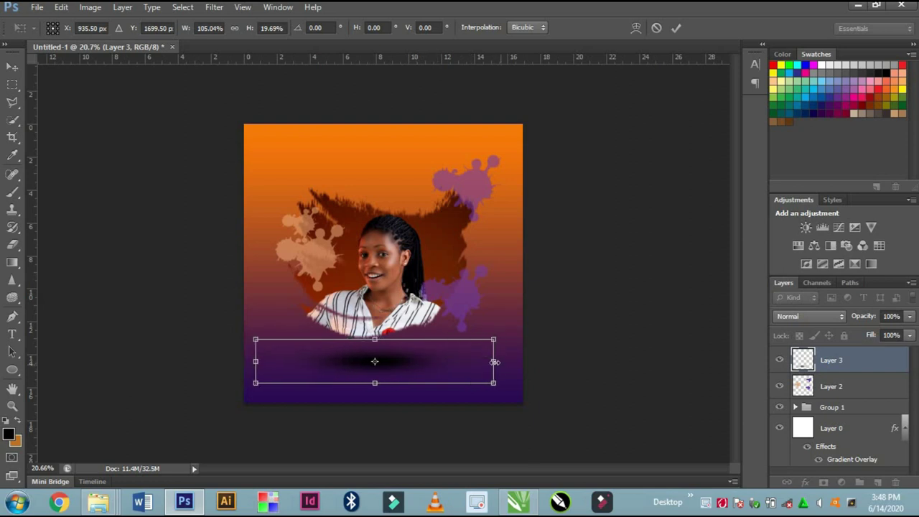
{"action": "left_click_drag", "start_coordinate": [491, 361], "coordinate": [522, 361]}
{"action": "left_click_drag", "start_coordinate": [442, 364], "coordinate": [441, 363]}
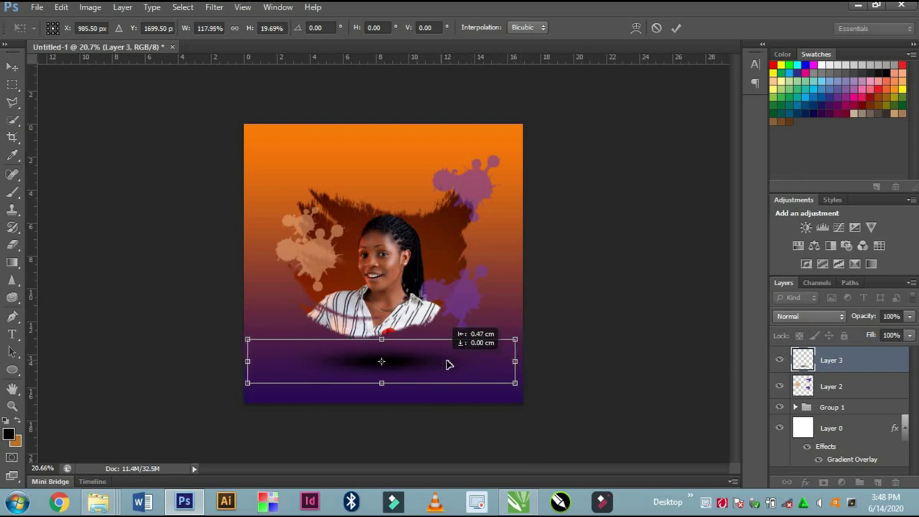
{"action": "left_click", "coordinate": [677, 27]}
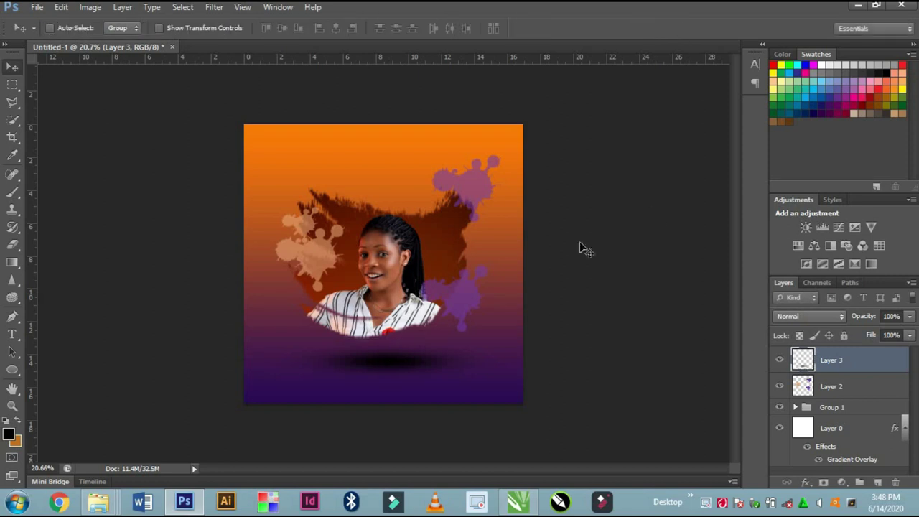
Settle the shadow just under the portrait and lower Layer 3's opacity to 56%.
{"action": "left_click_drag", "start_coordinate": [429, 365], "coordinate": [419, 356]}
{"action": "left_click_drag", "start_coordinate": [861, 320], "coordinate": [822, 328]}
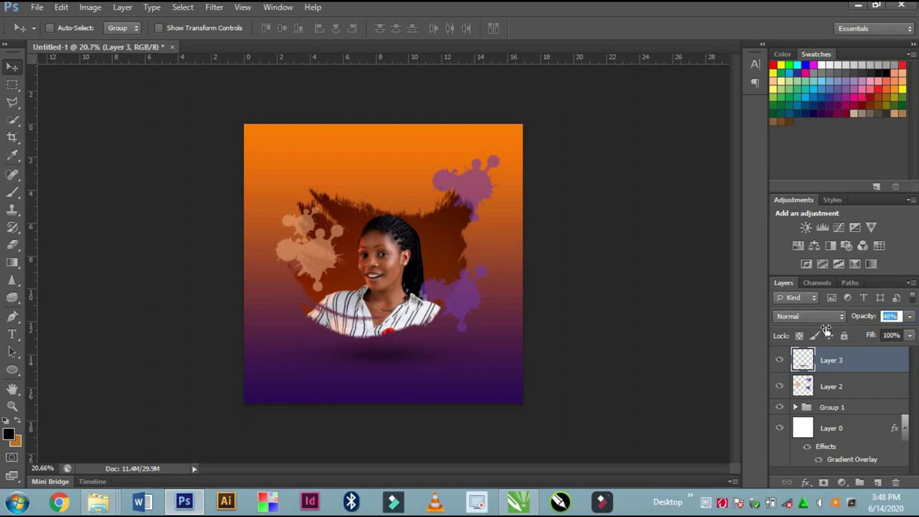
{"action": "left_click", "coordinate": [590, 279]}
{"action": "scroll", "coordinate": [513, 219], "scroll_direction": "down", "scroll_amount": 2}
{"action": "scroll", "coordinate": [479, 244], "scroll_direction": "down", "scroll_amount": 2}
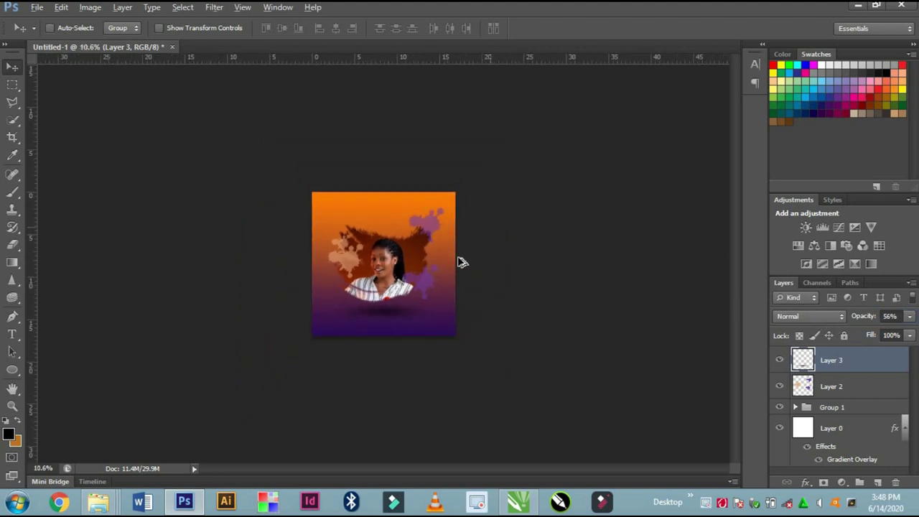